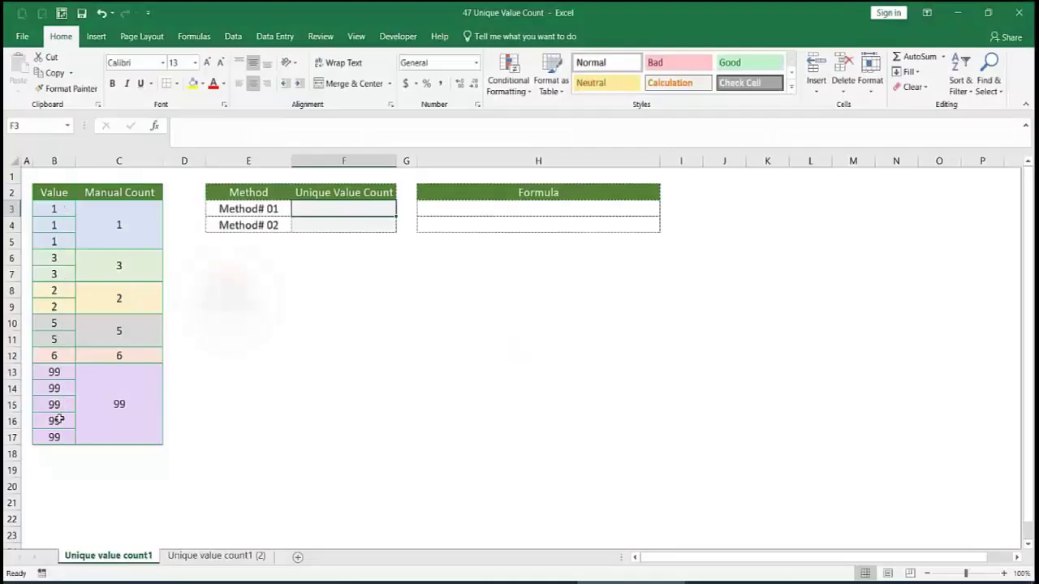
Compare the repeated 1s and 3s in column B with their Manual Count cells.
drag(56, 209, 67, 244)
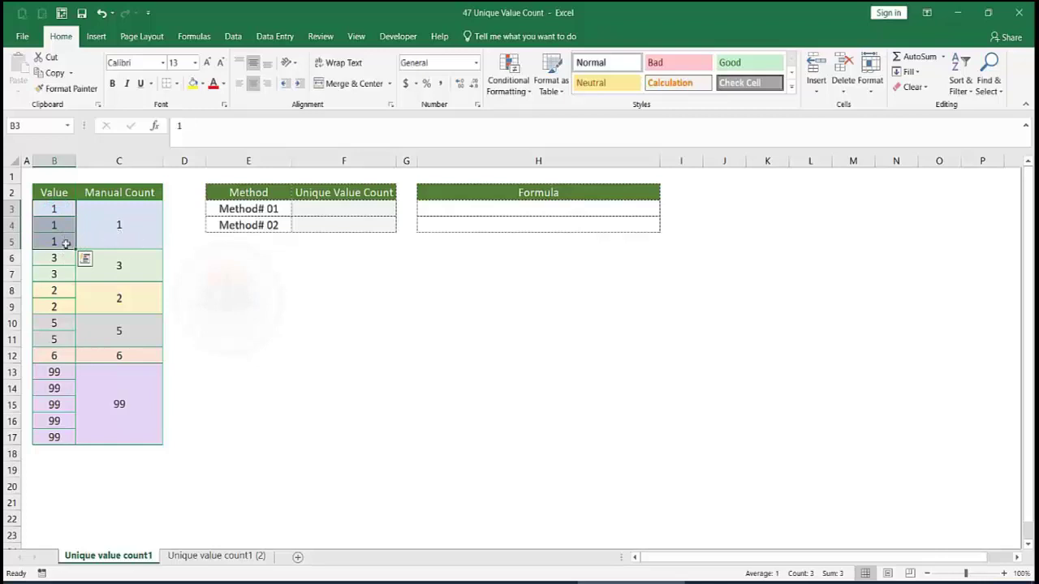
click(119, 232)
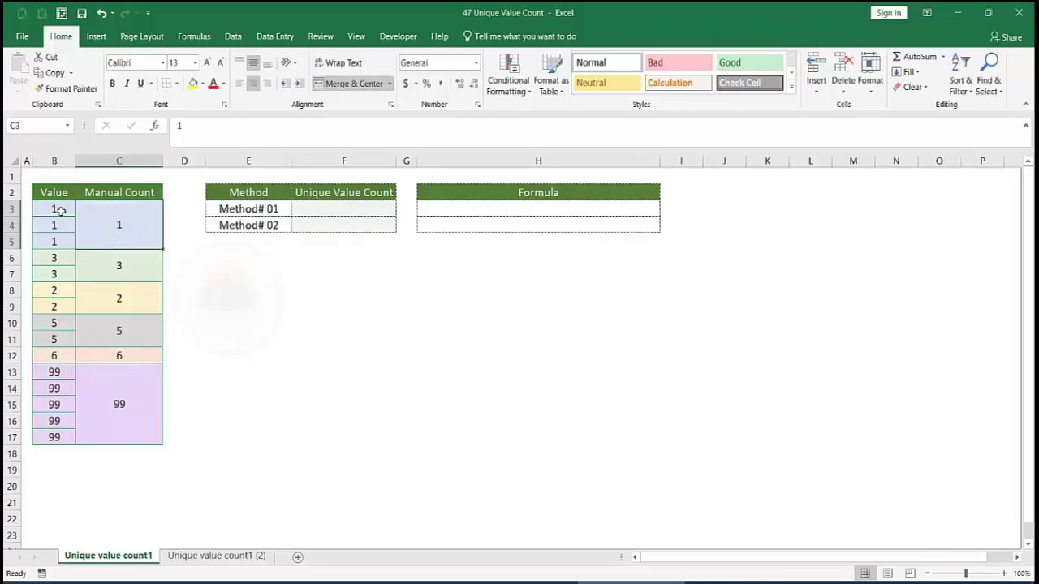
drag(60, 210, 64, 278)
click(64, 259)
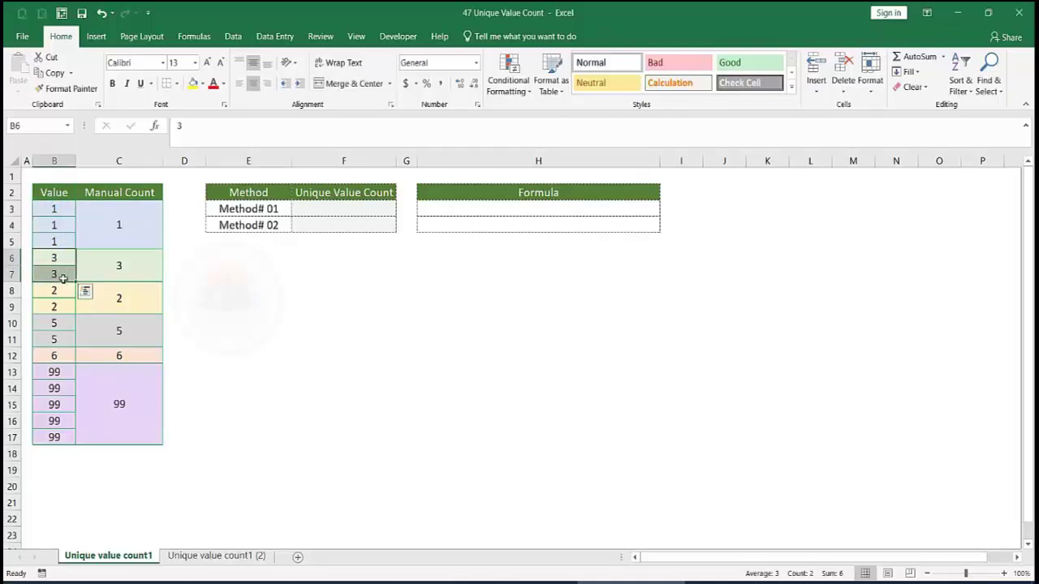
click(135, 267)
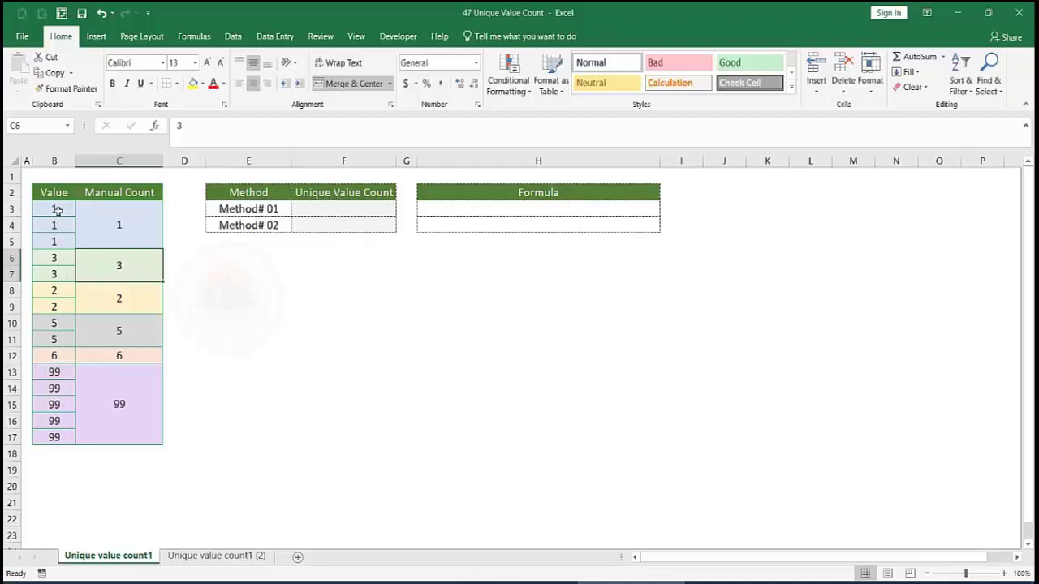
drag(59, 210, 65, 438)
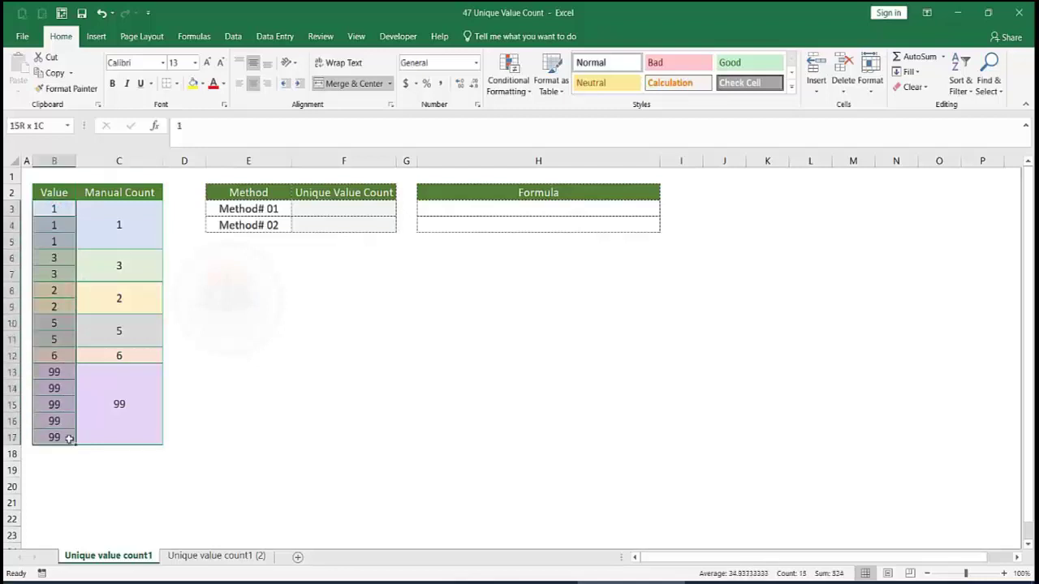
click(230, 257)
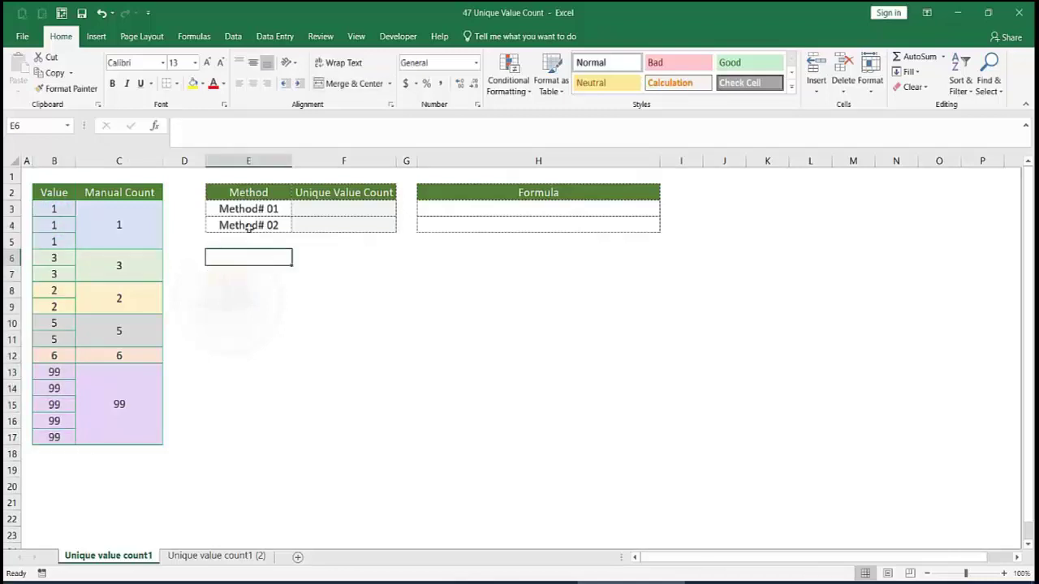
Enter {=SUM(1/COUNTIF(B3:B17,B3:B17))} in F3 as an array formula.
click(310, 212)
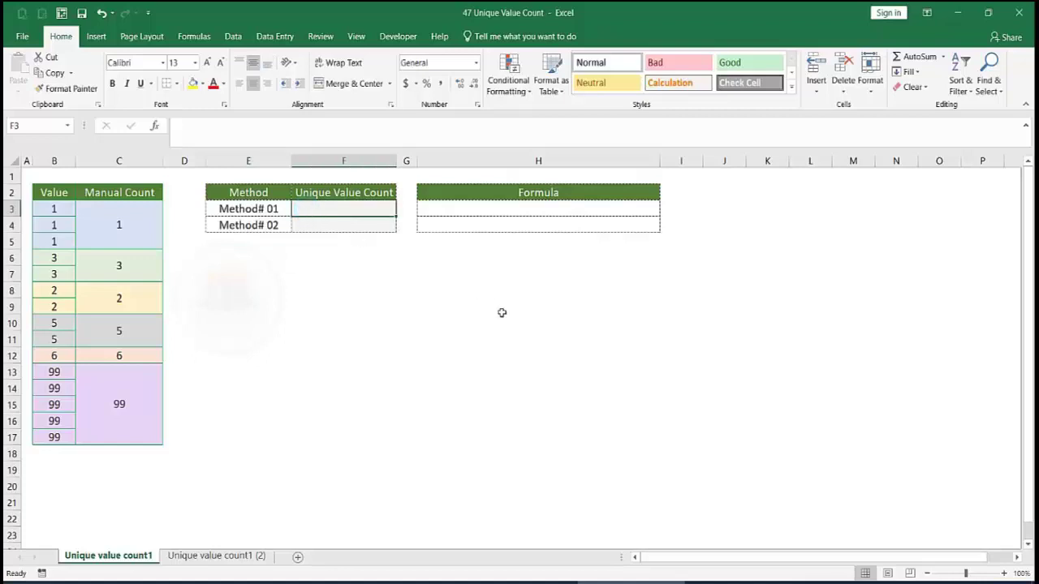
text(=s)
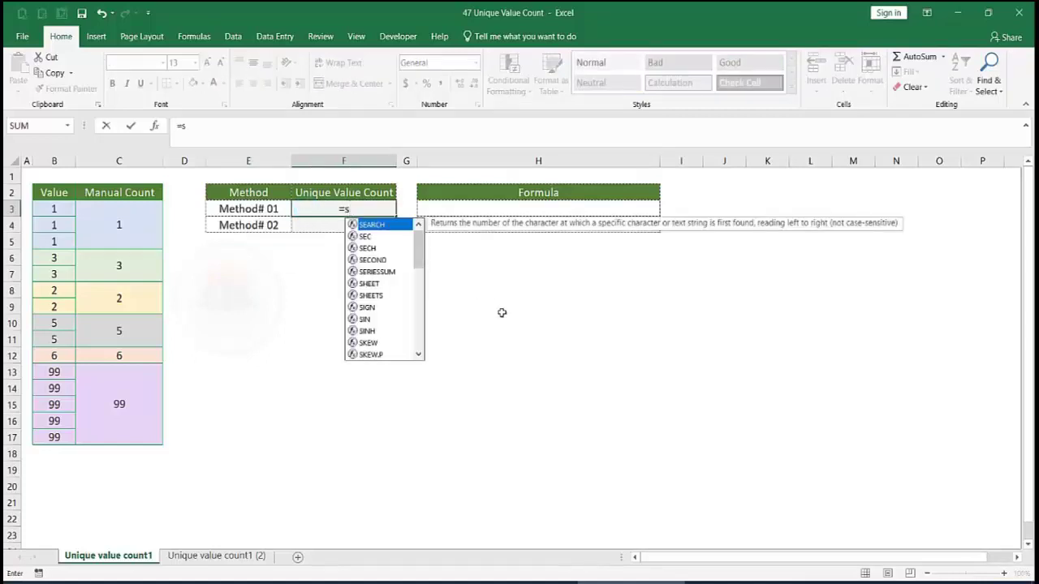
text(um)
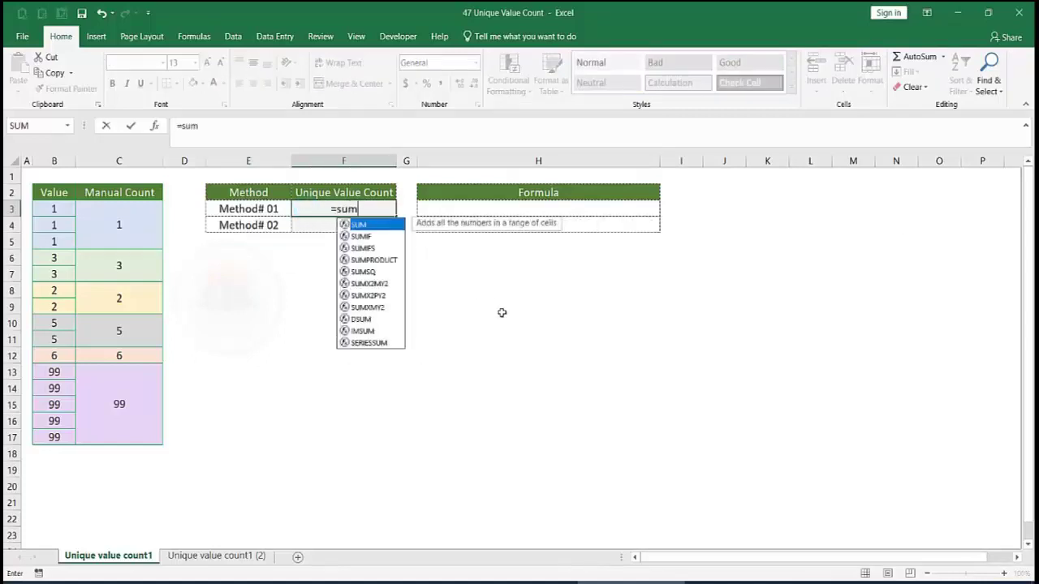
key(Tab)
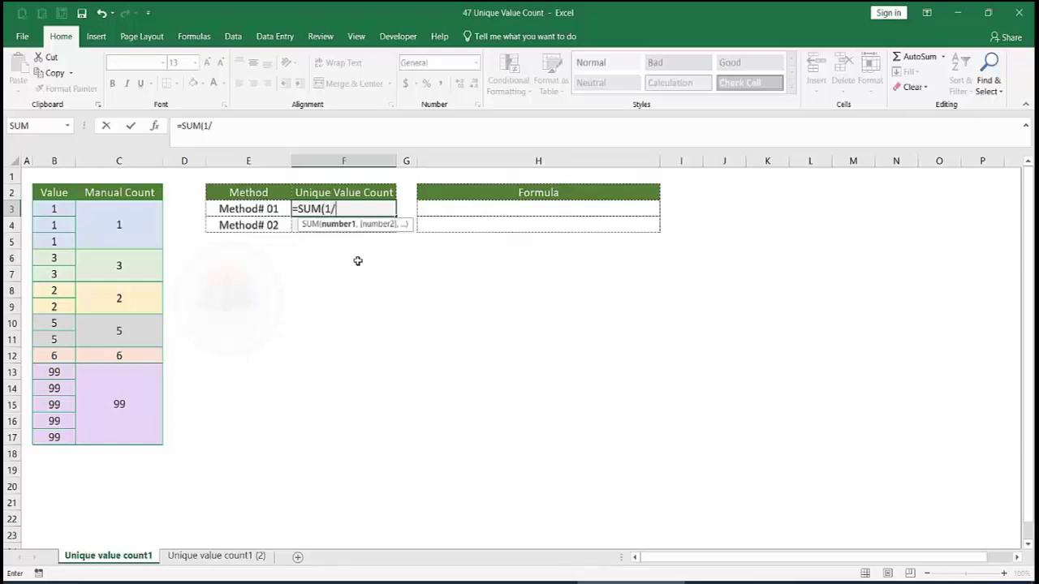
text(co)
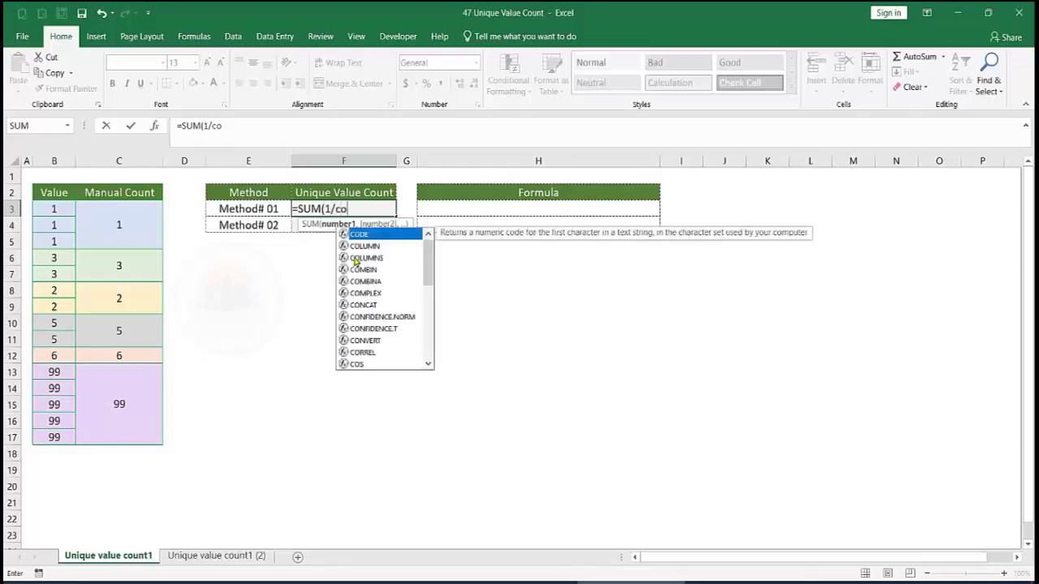
text(un)
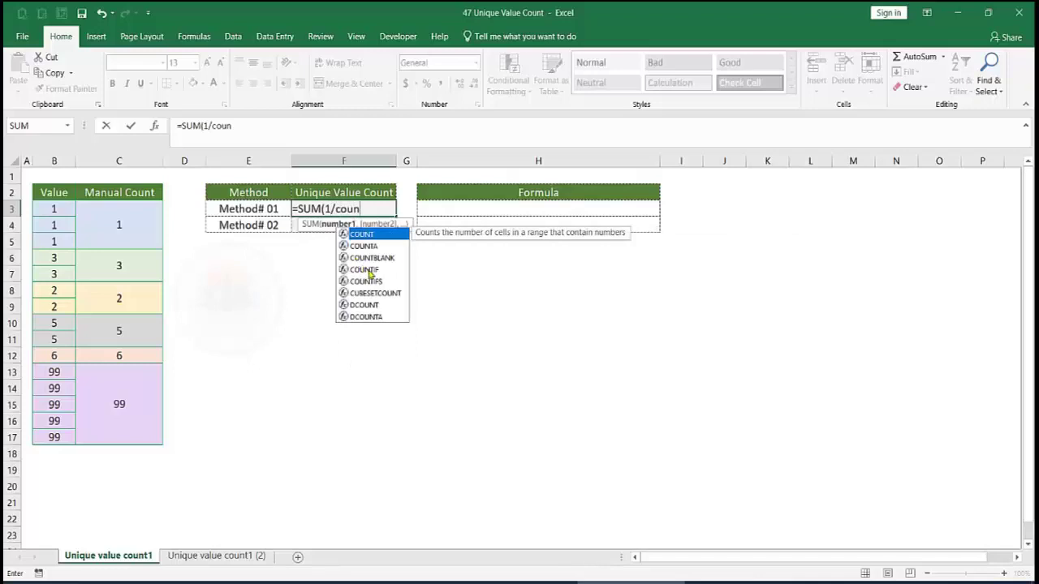
click(371, 270)
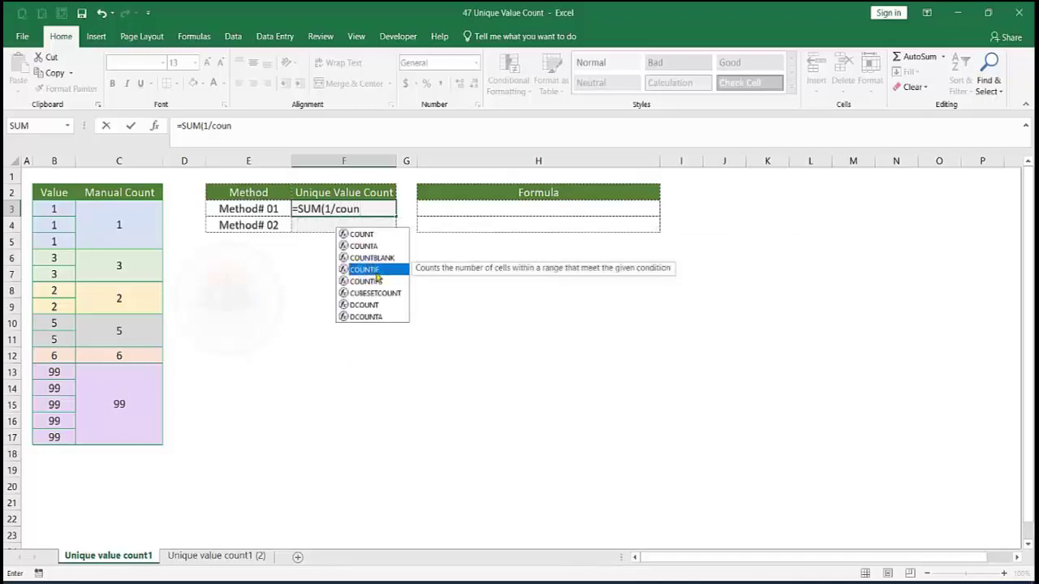
double_click(375, 273)
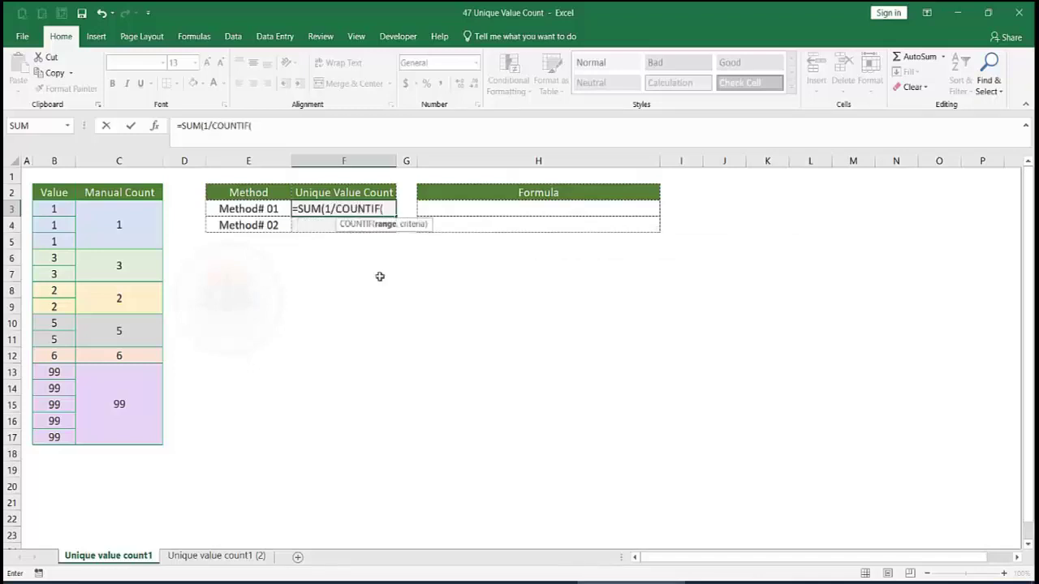
click(52, 211)
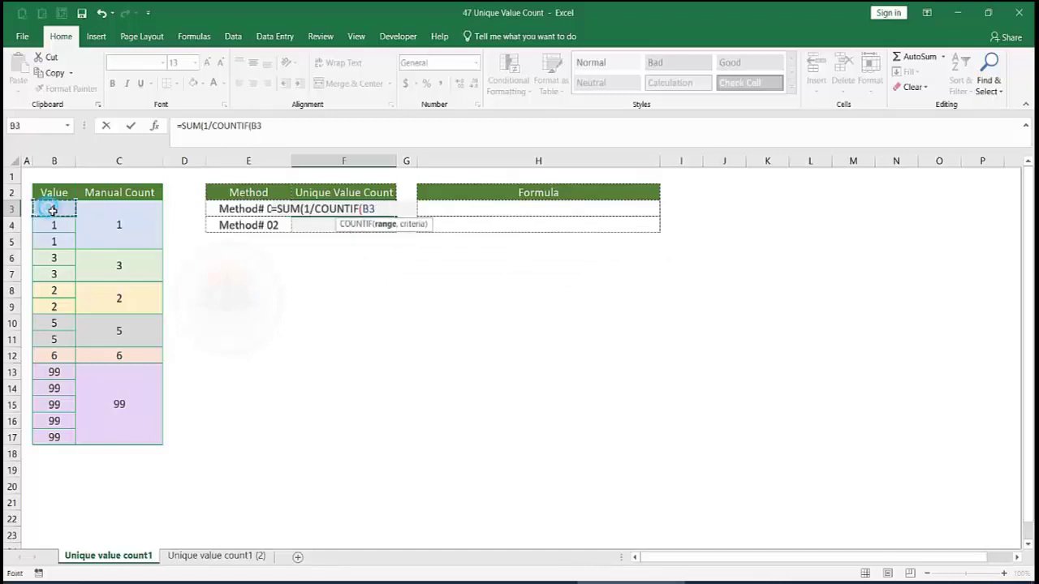
key(ctrl+shift+Down)
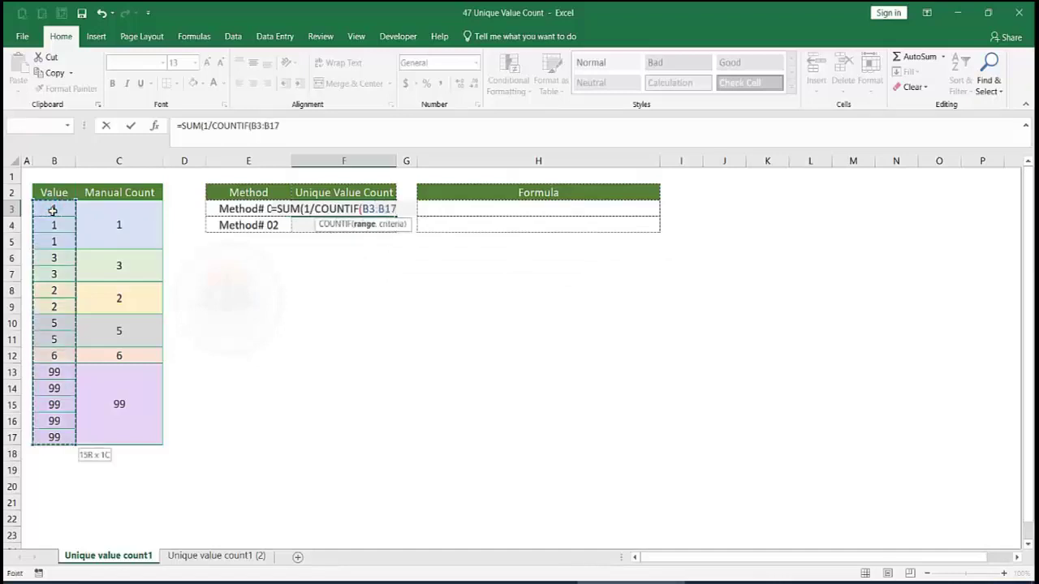
text(,)
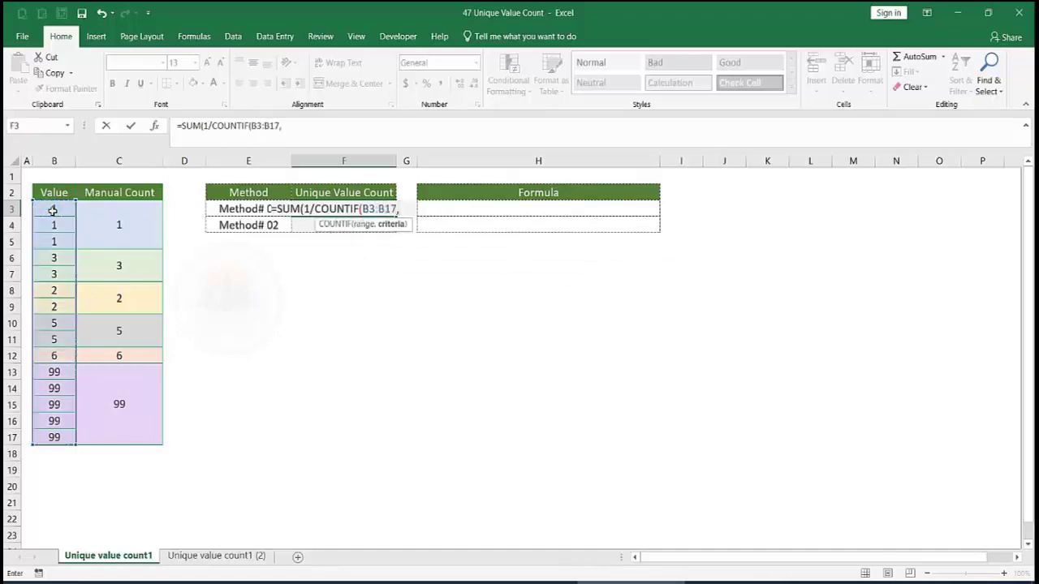
click(52, 210)
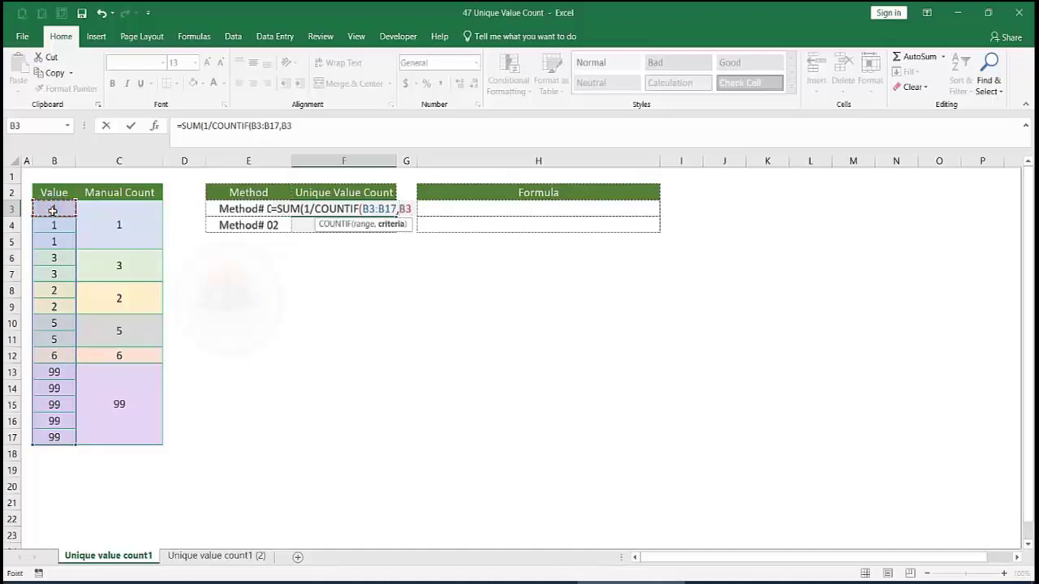
key(ctrl+shift+Down)
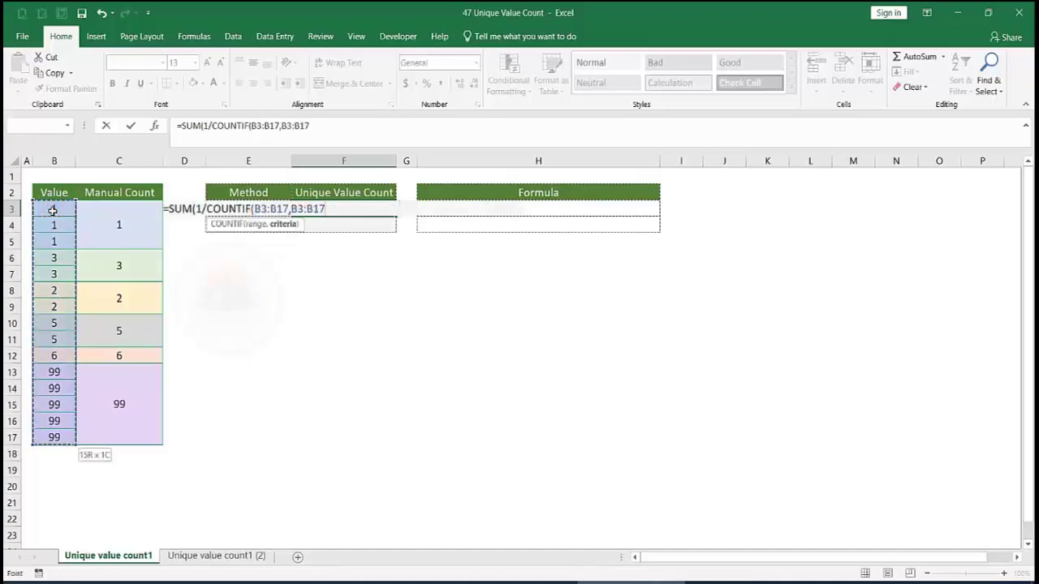
text())
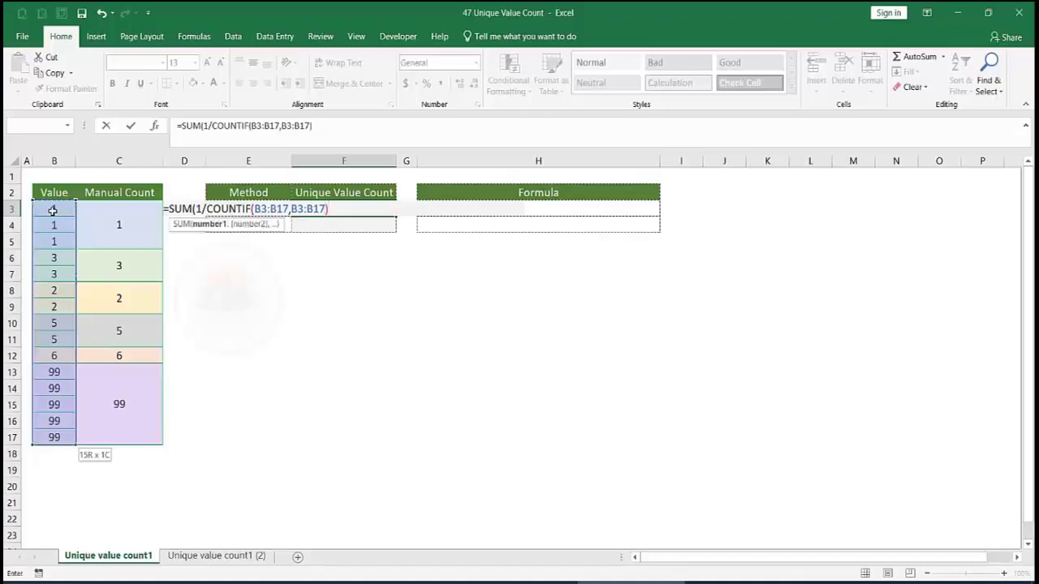
text())
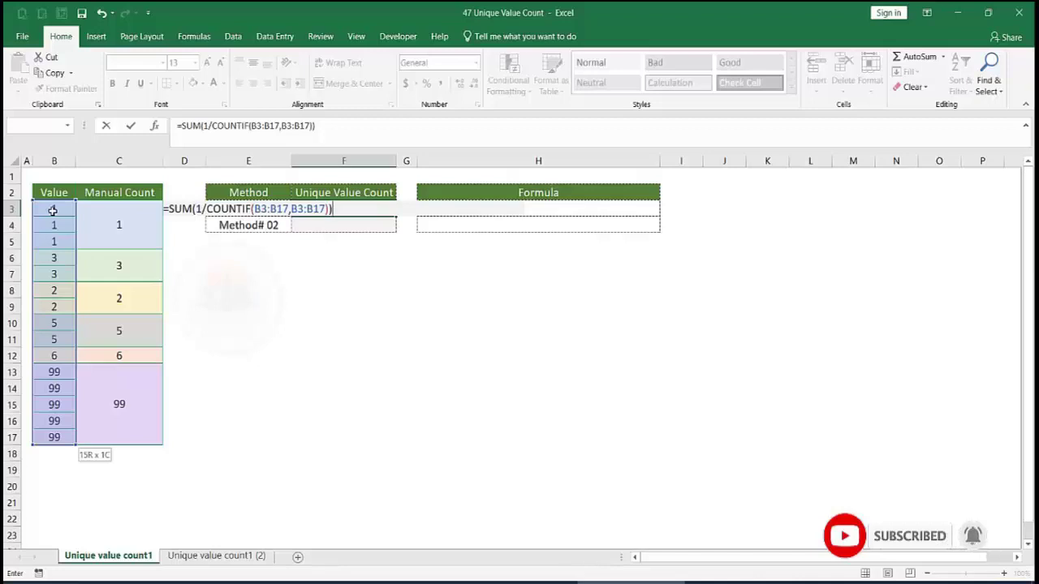
key(ctrl+shift+Return)
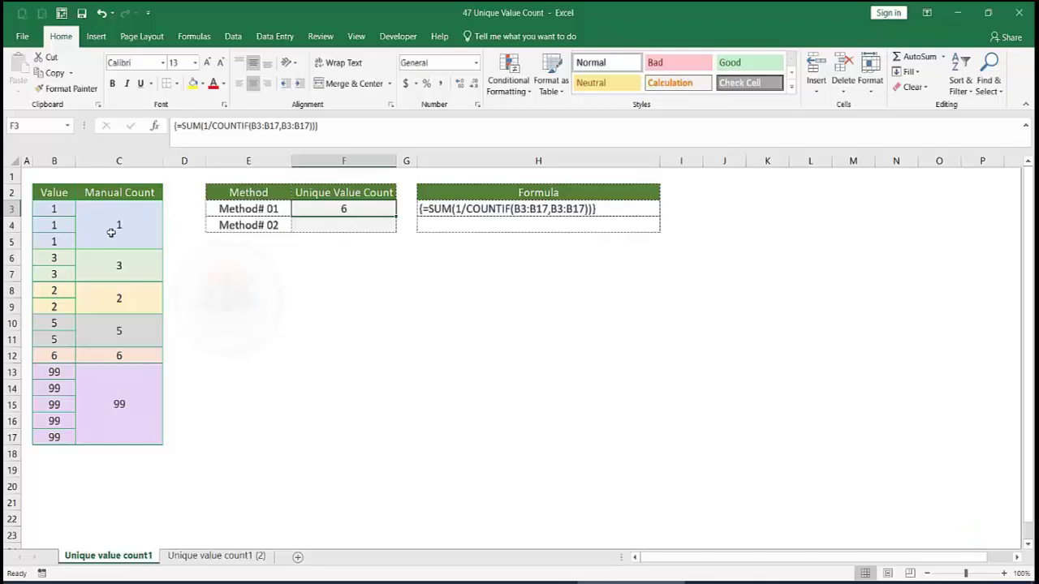
Check the Manual Count groups for the 3s, 5s and 99s against the result of 6.
click(135, 233)
click(133, 270)
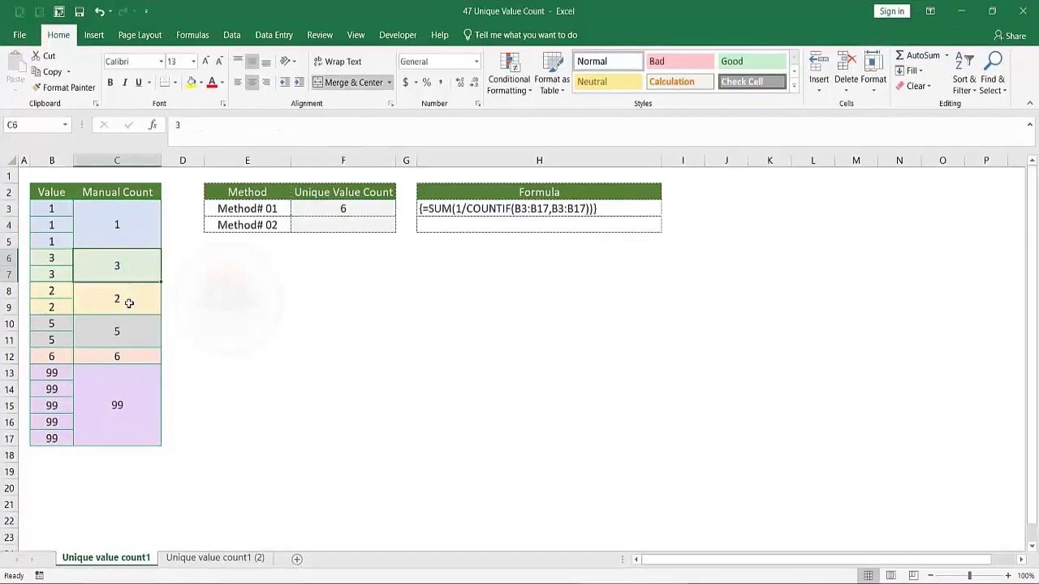
click(129, 303)
click(128, 333)
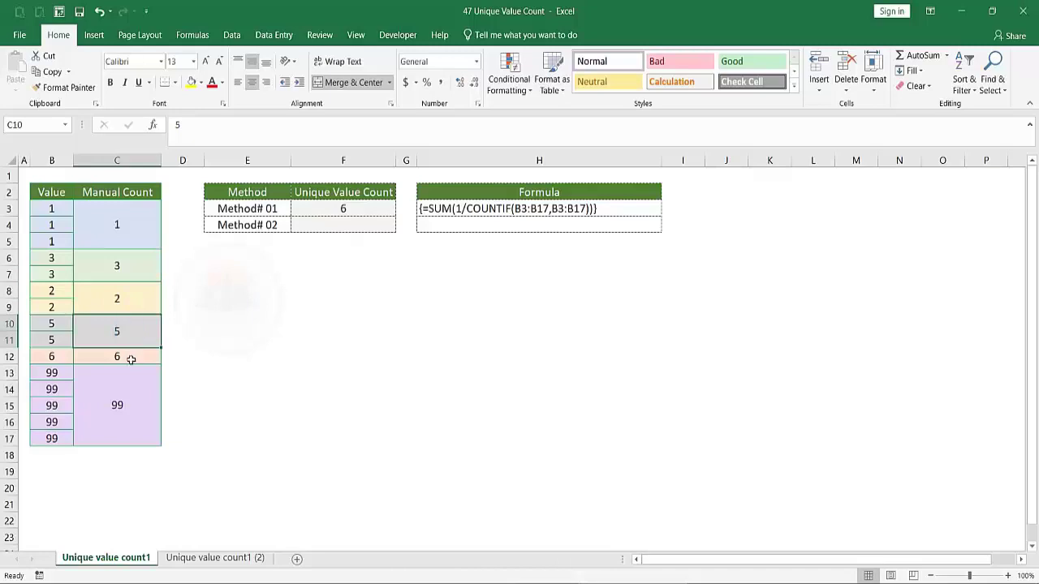
click(128, 358)
click(135, 406)
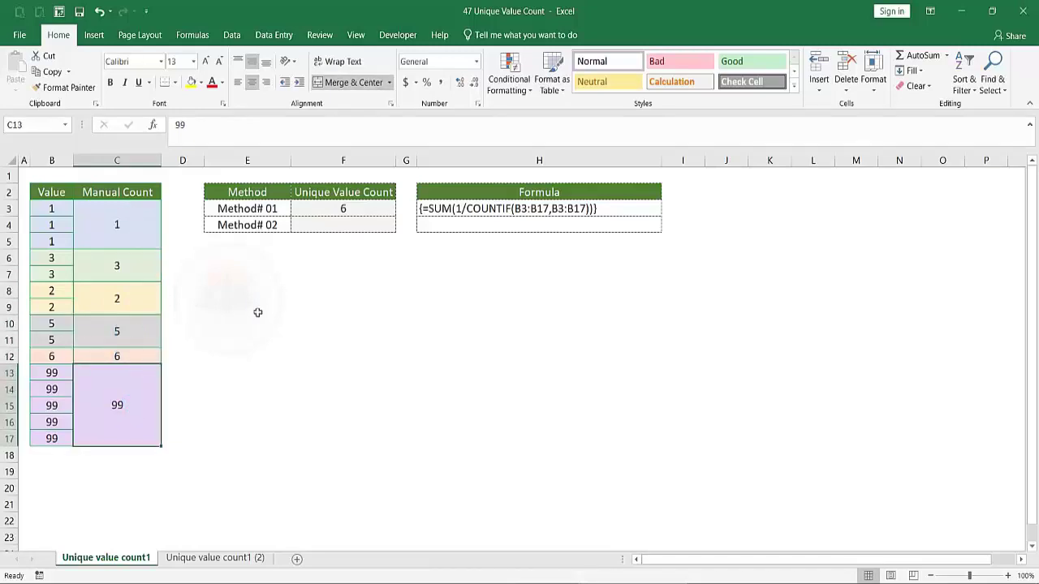
click(328, 233)
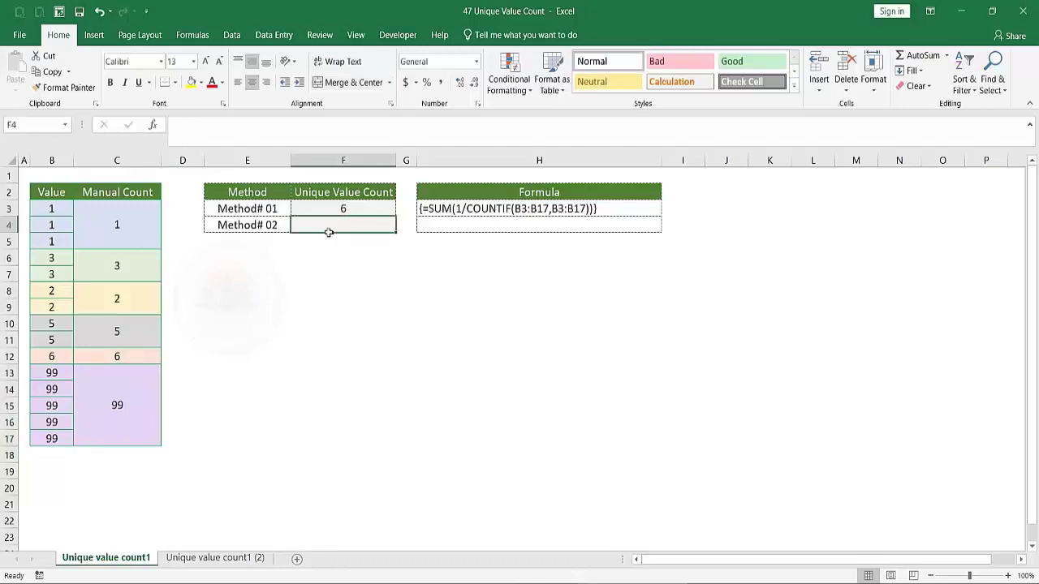
Start F4's formula with SUMPRODUCT and COUNTIF picked from AutoComplete.
text(=)
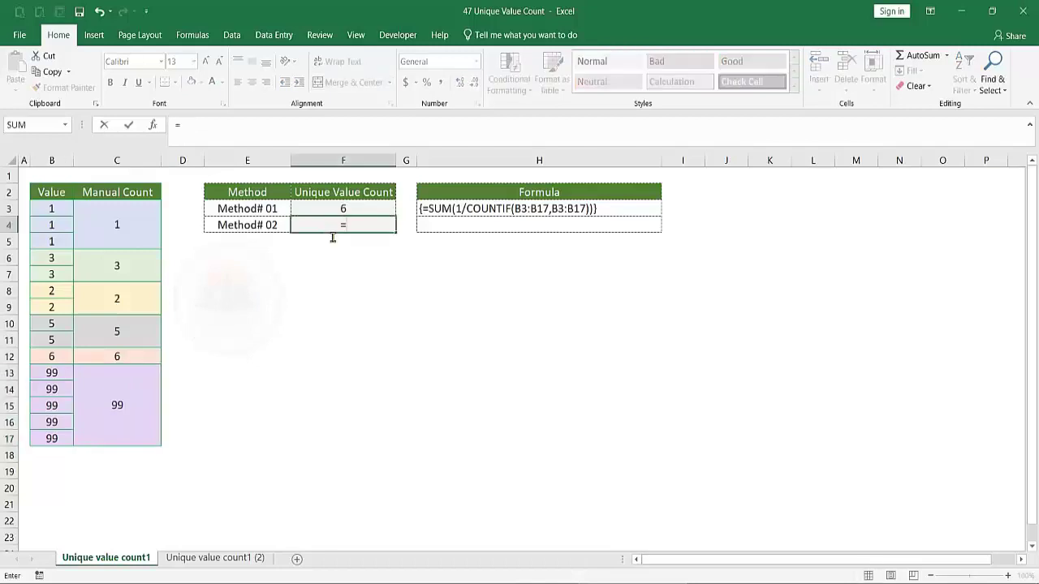
text(s)
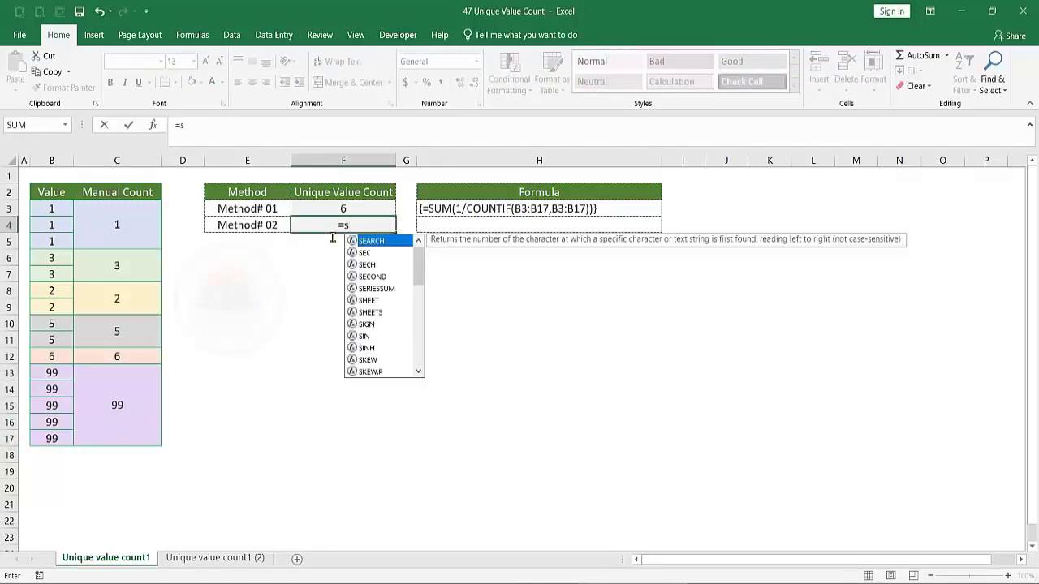
text(um)
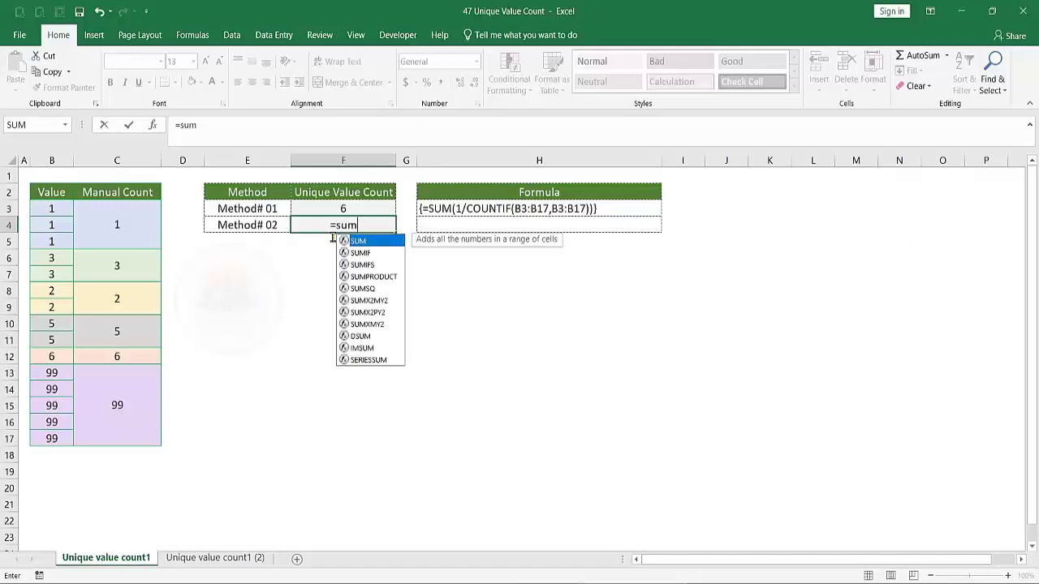
key(Down)
key(Down)
key(Down)
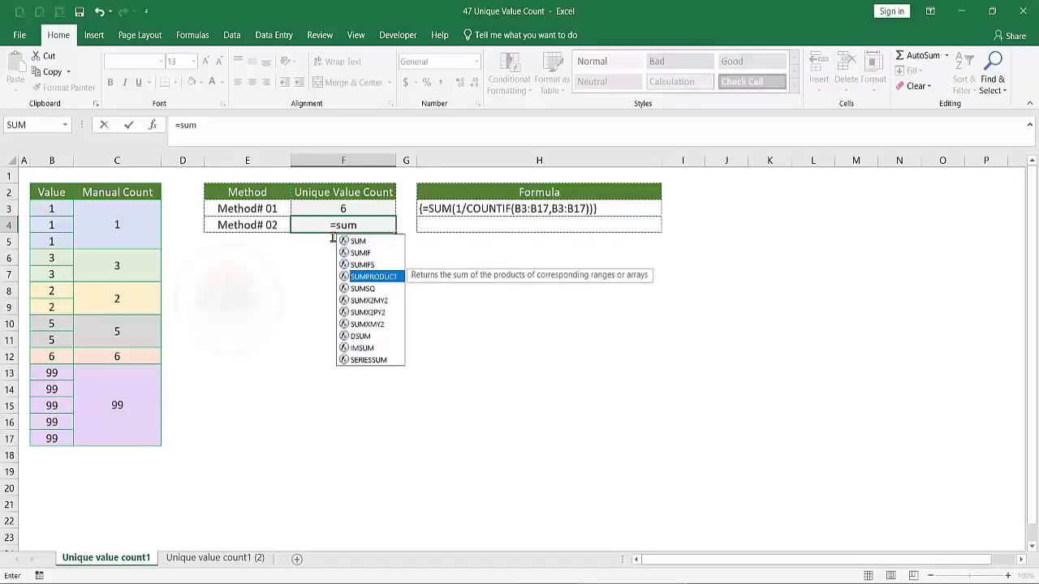
key(Tab)
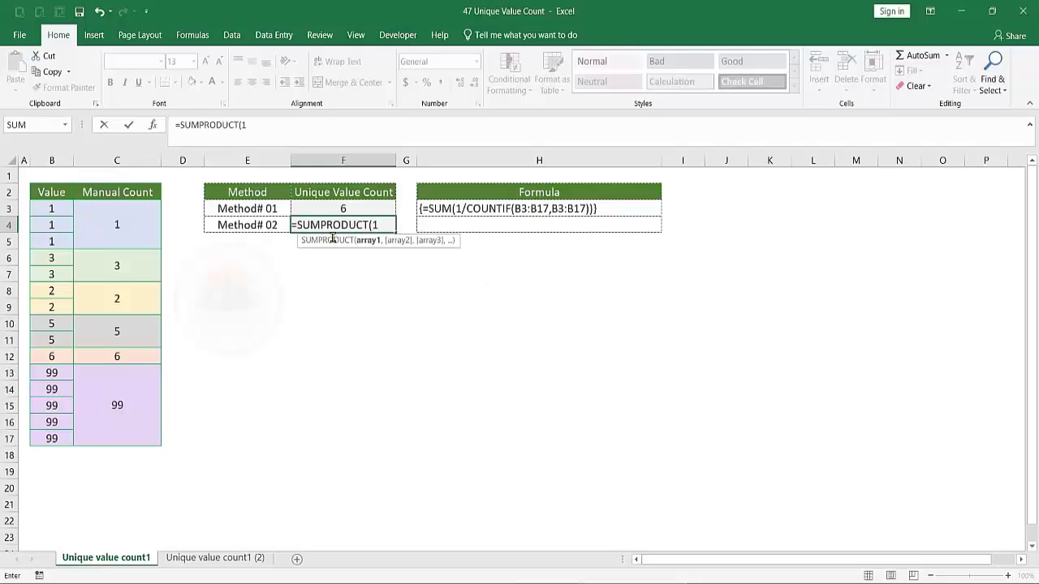
text(/c)
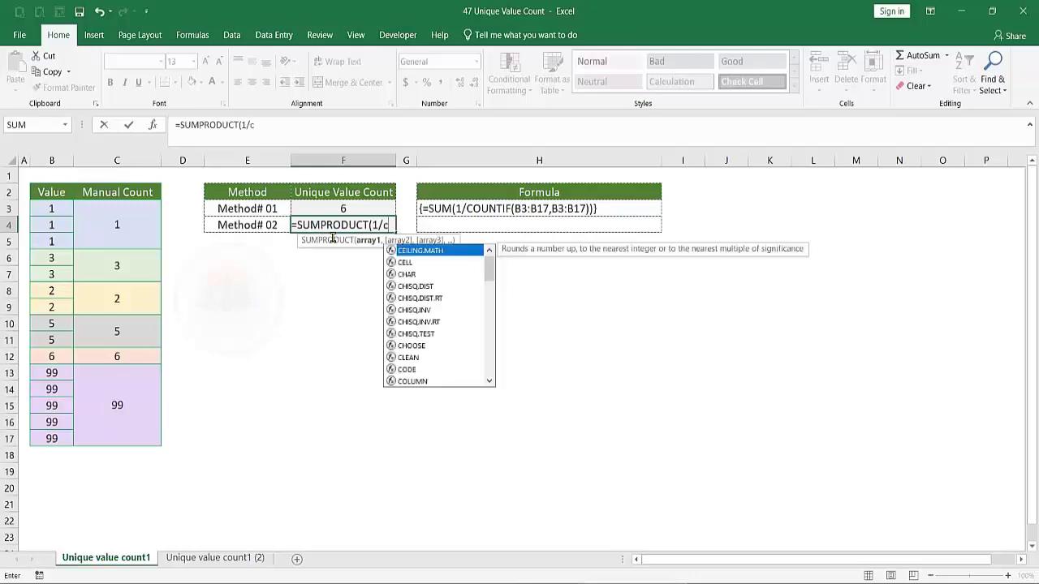
text(ou)
key(Down)
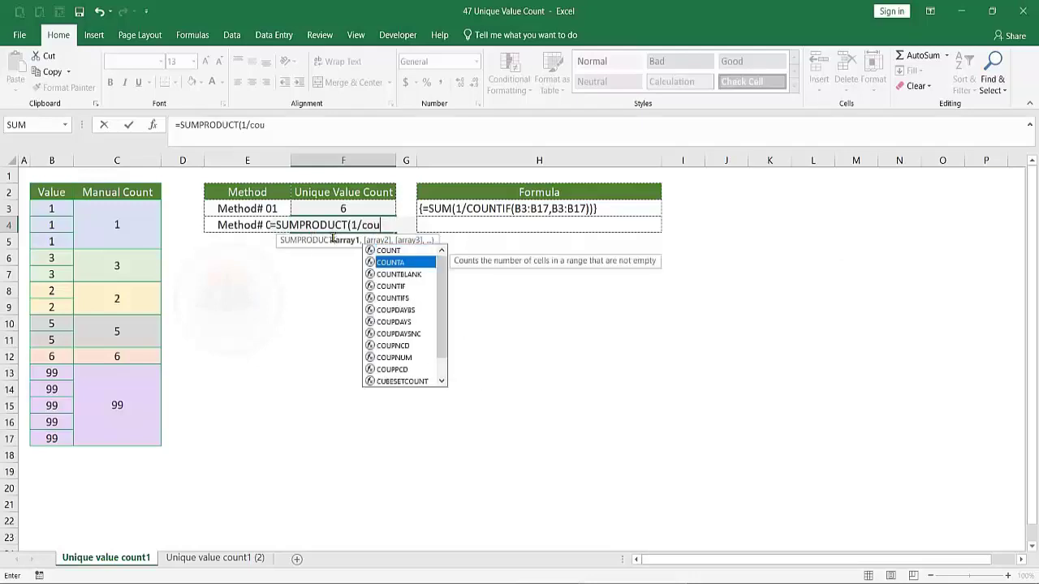
key(Down)
key(Down)
key(Tab)
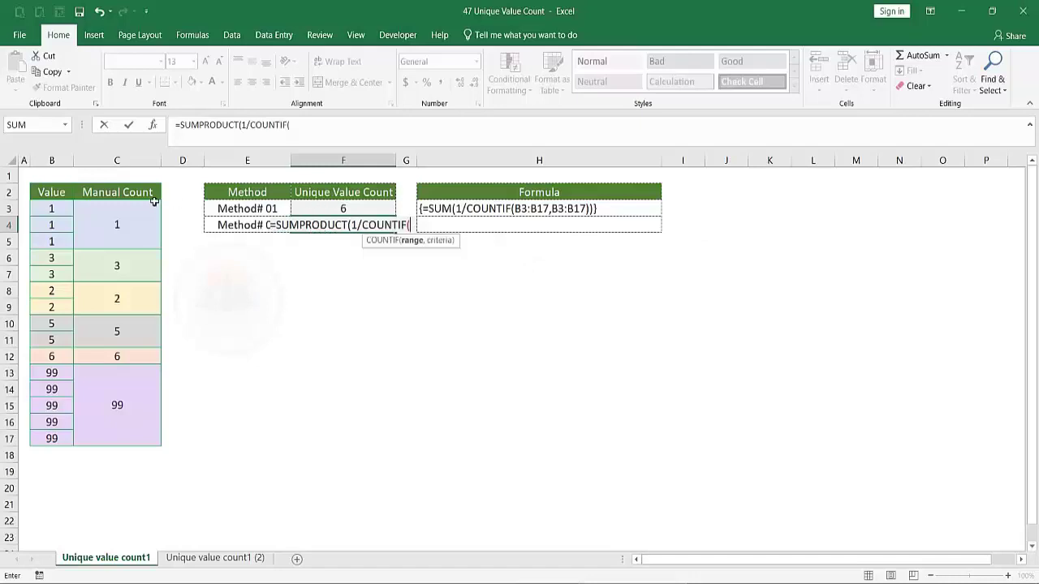
Use B3:B17 as COUNTIF's range and criteria and commit the formula, returning 6.
click(59, 211)
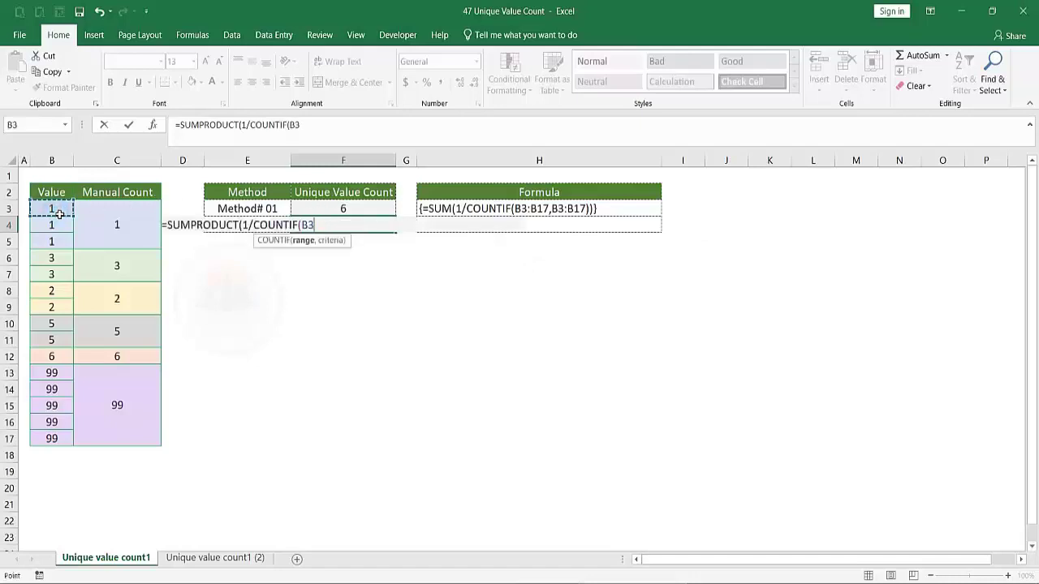
key(ctrl+shift+Down)
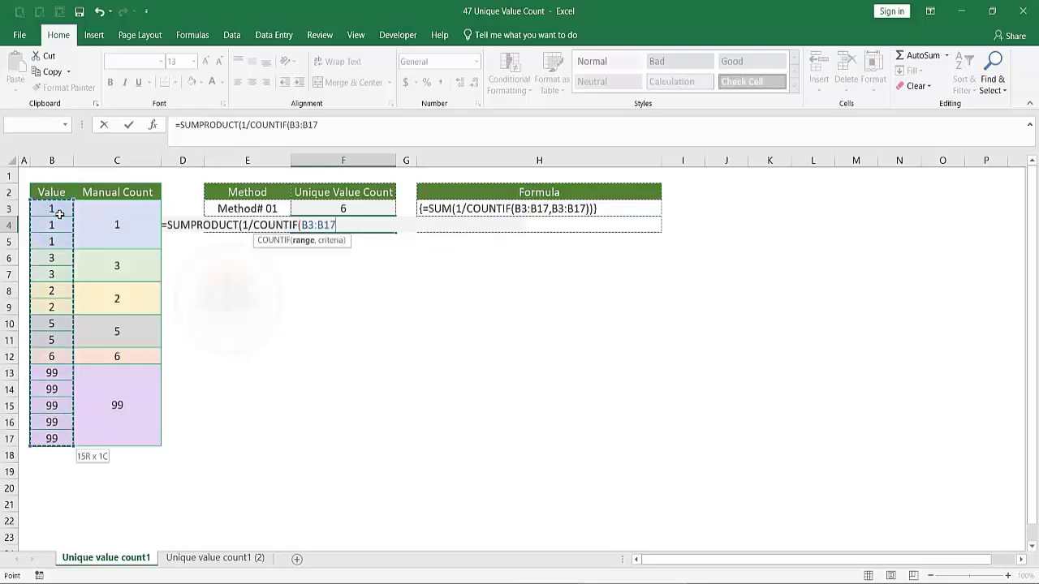
text(,)
click(59, 214)
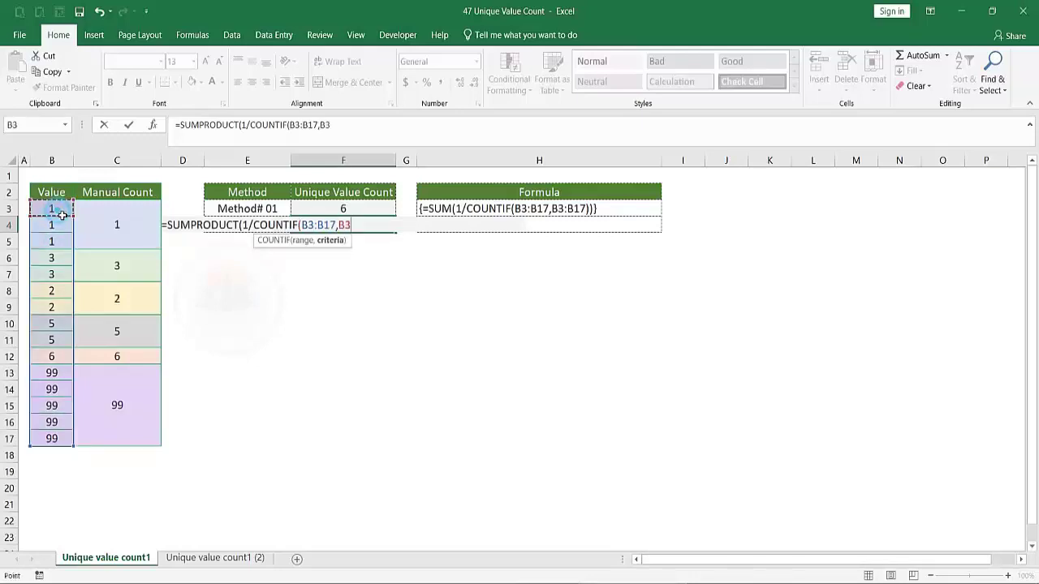
key(ctrl+shift+Down)
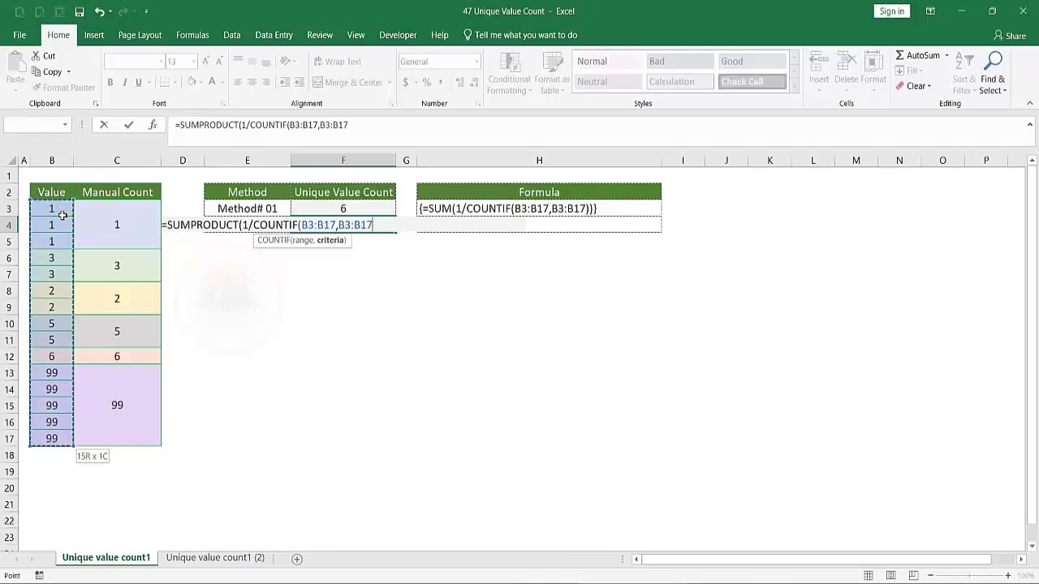
text())
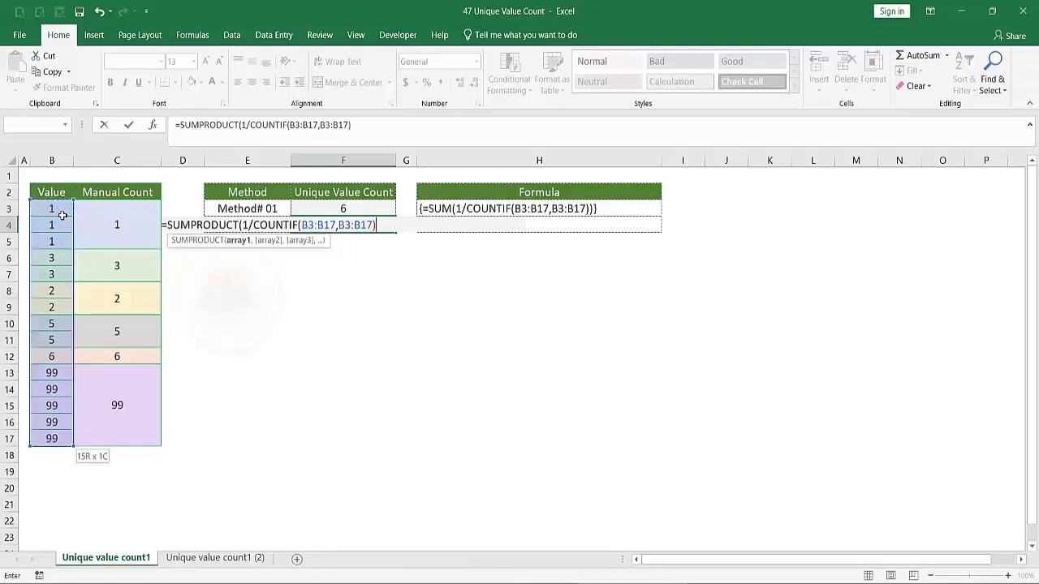
text())
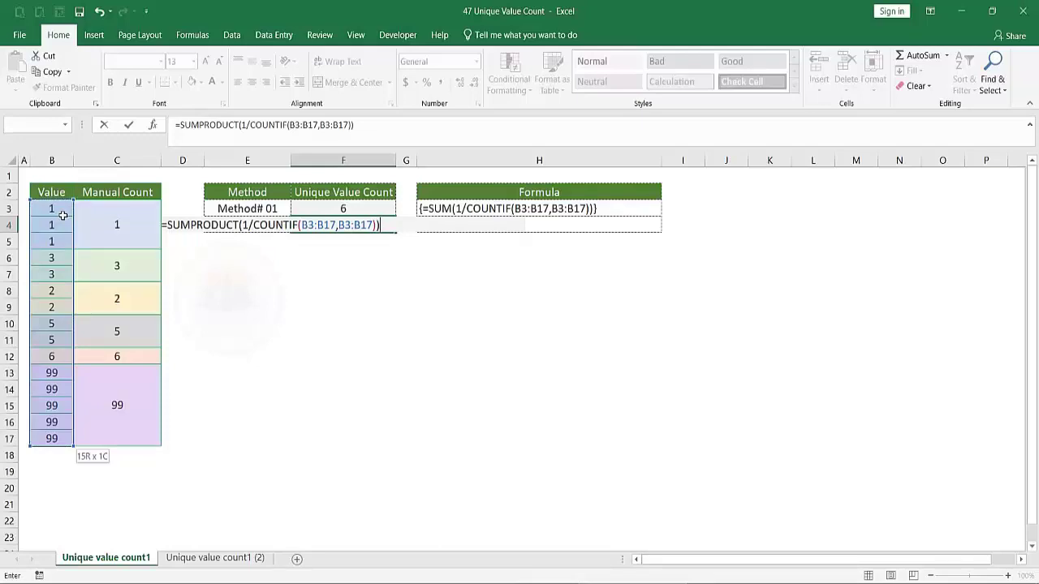
key(Return)
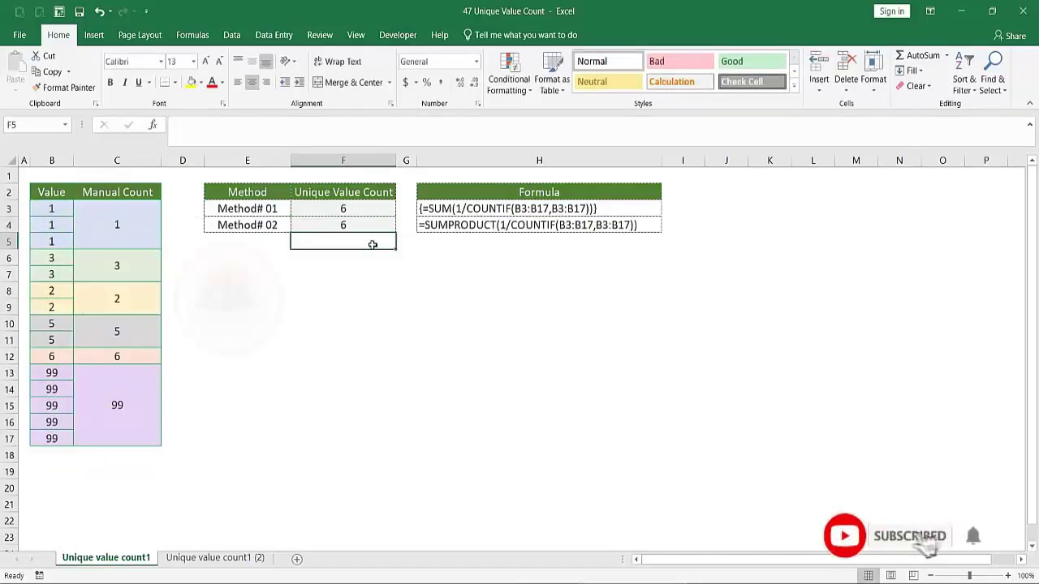
On sheet 'Unique value count1 (2)', begin F3's formula with SUM and COUNTIF.
click(201, 560)
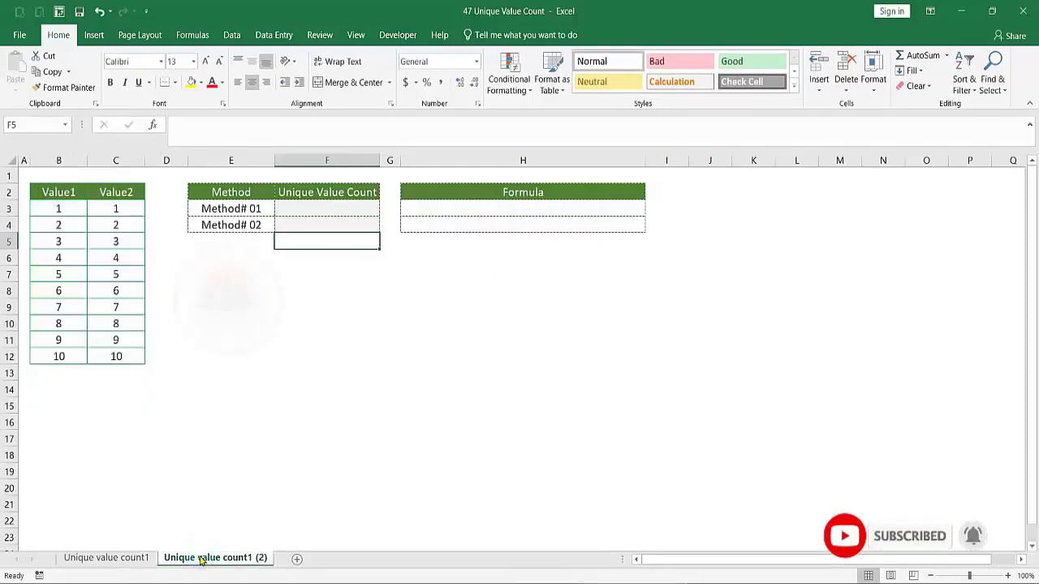
click(296, 210)
text(=)
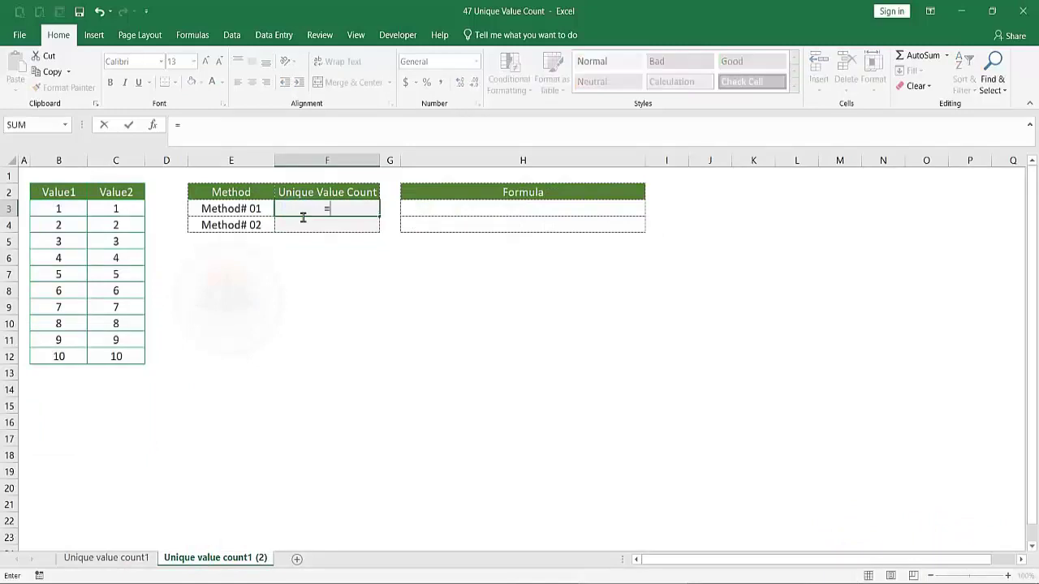
text(sum)
key(Tab)
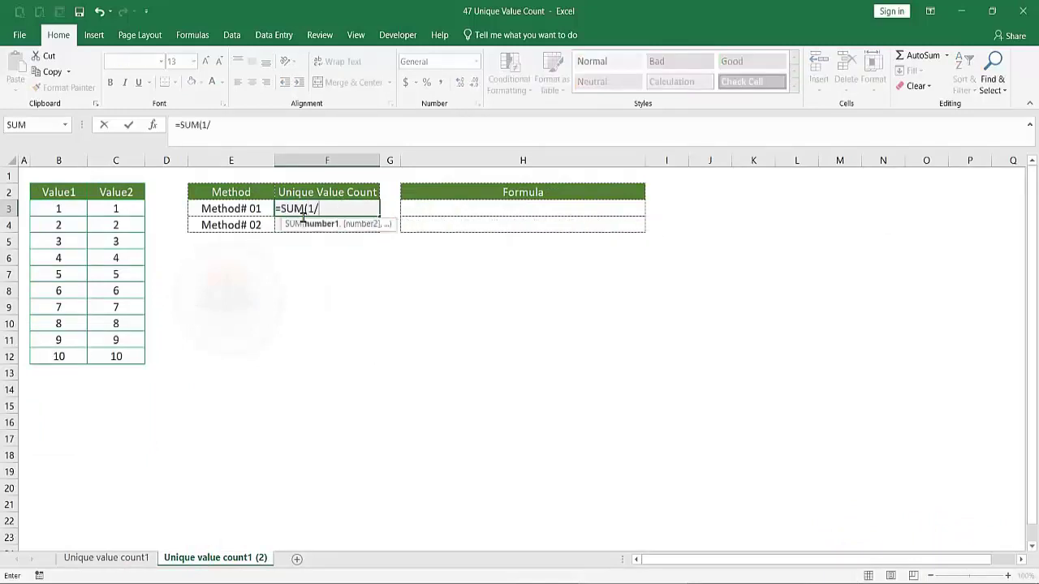
text(c)
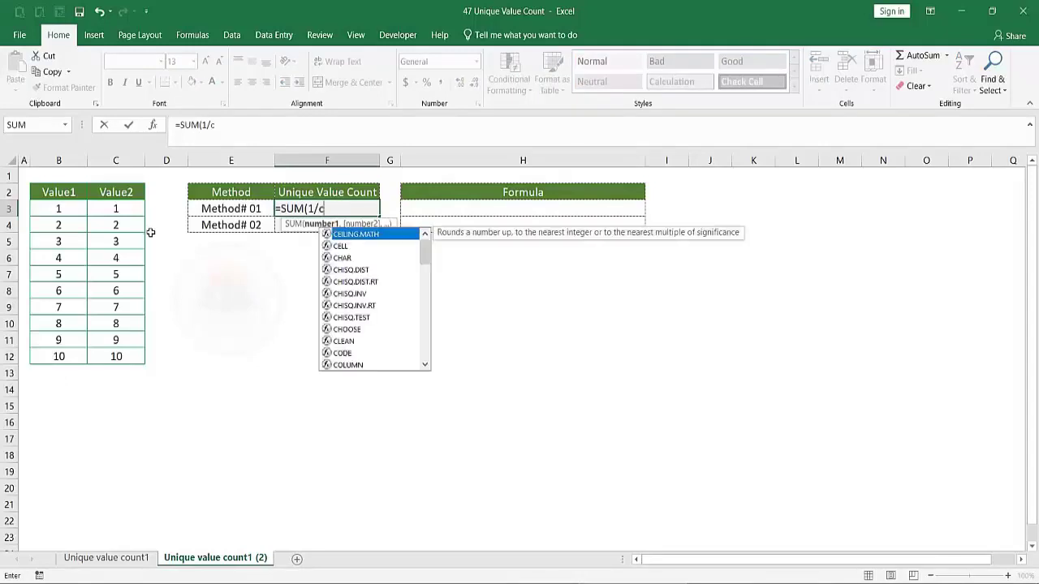
text(ou)
key(Down)
key(Down)
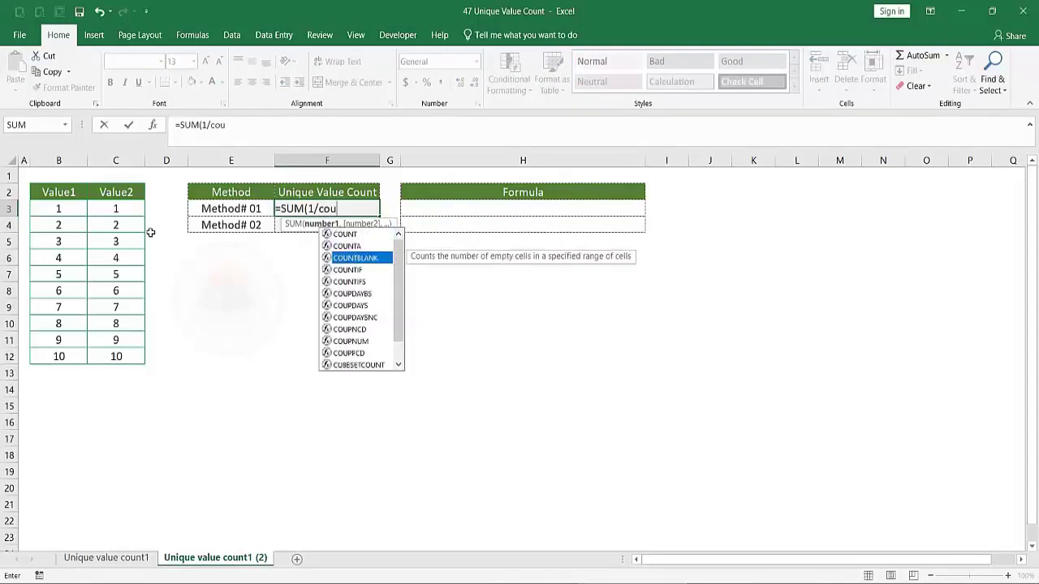
key(Down)
key(Tab)
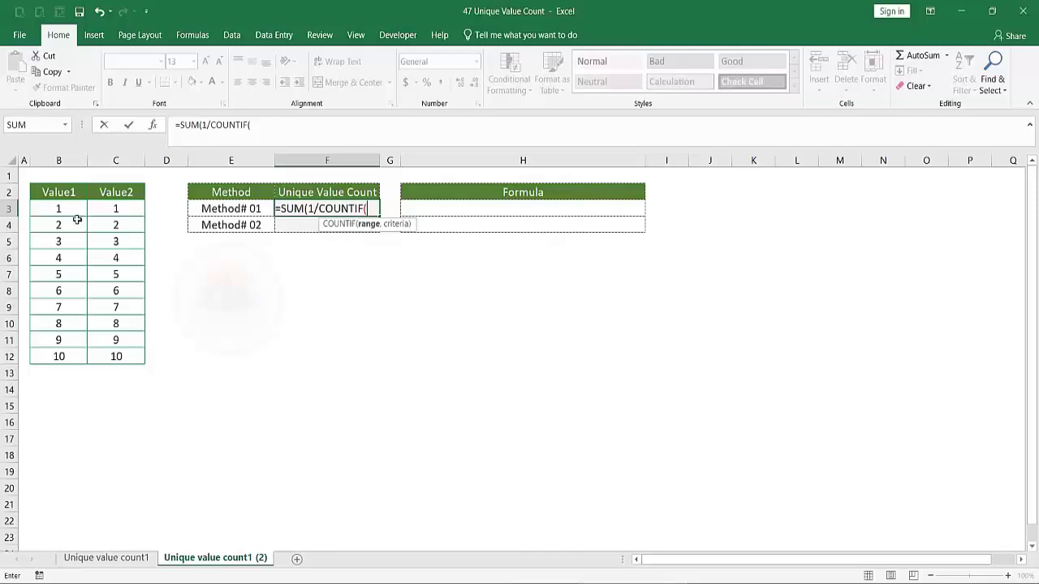
Set COUNTIF's range and criteria to B3:C12 and commit as an array formula returning 10.
mouse_move(65, 211)
mouse_down()
mouse_move(142, 276)
mouse_move(141, 362)
mouse_up()
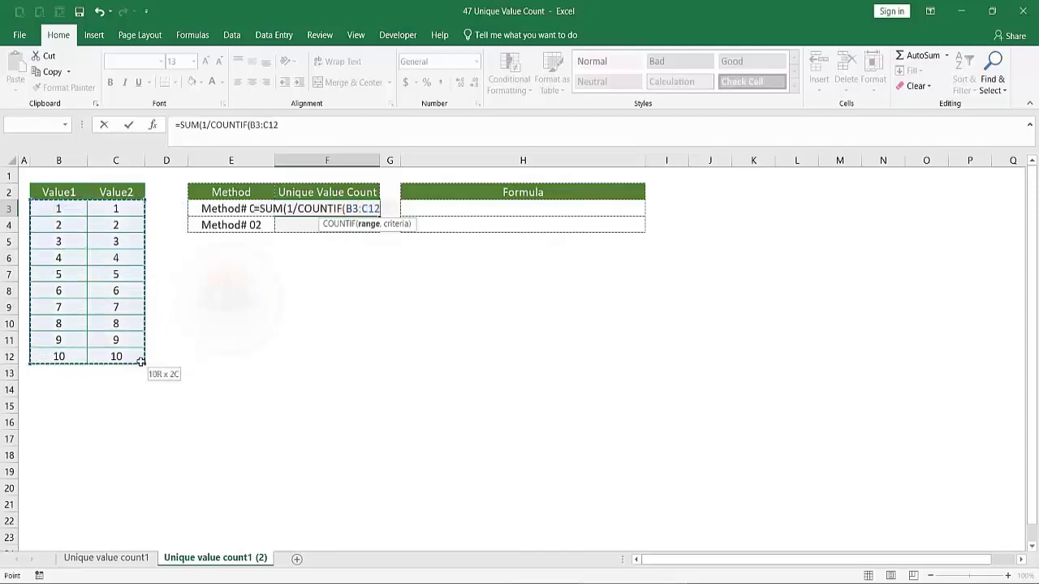
drag(141, 362, 140, 362)
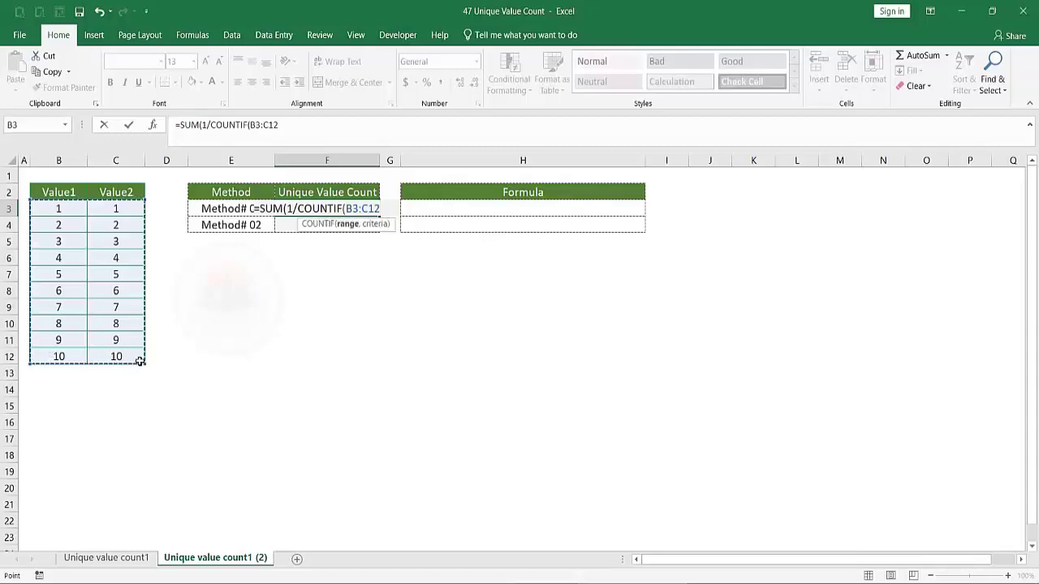
text(,)
drag(42, 211, 145, 357)
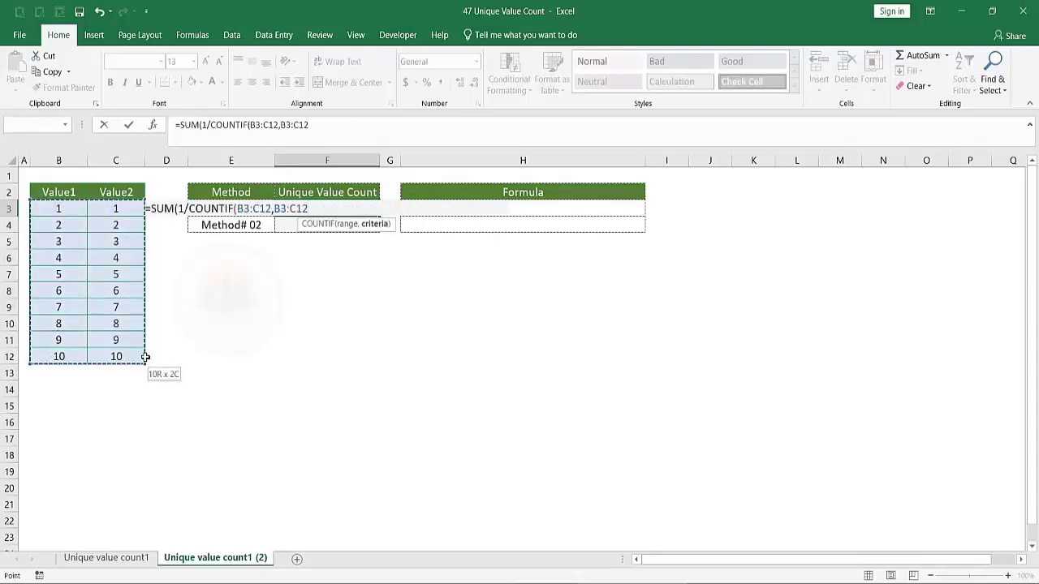
text()))
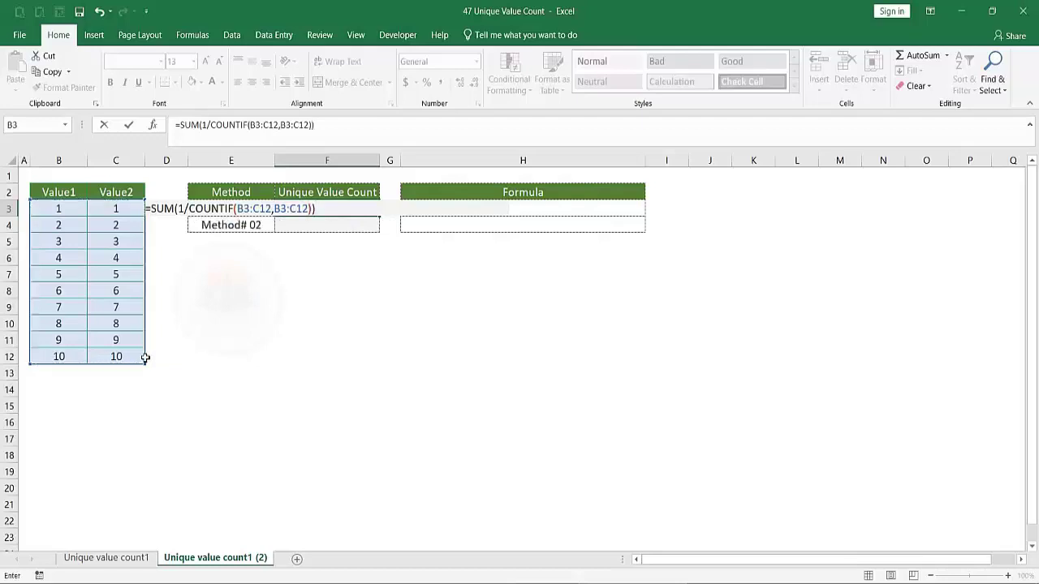
key(ctrl+shift+Return)
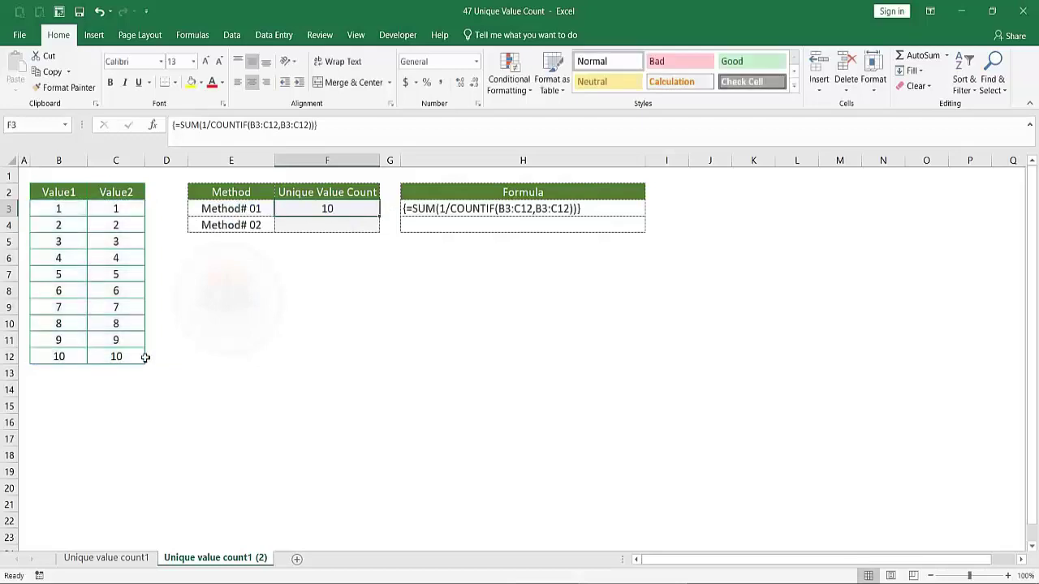
click(312, 232)
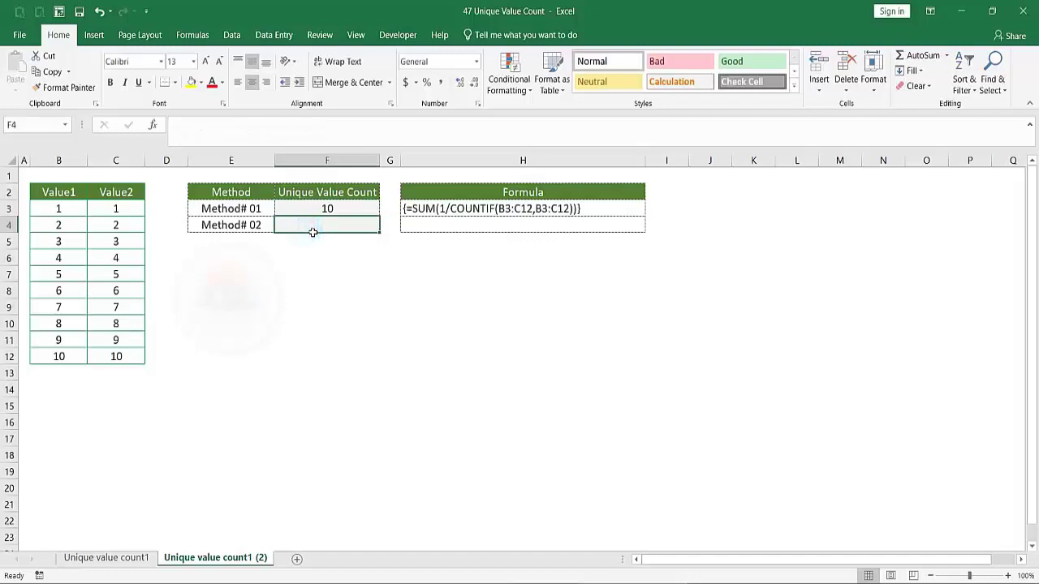
Start F4's formula with SUMPRODUCT and COUNTIF from AutoComplete.
text(=su)
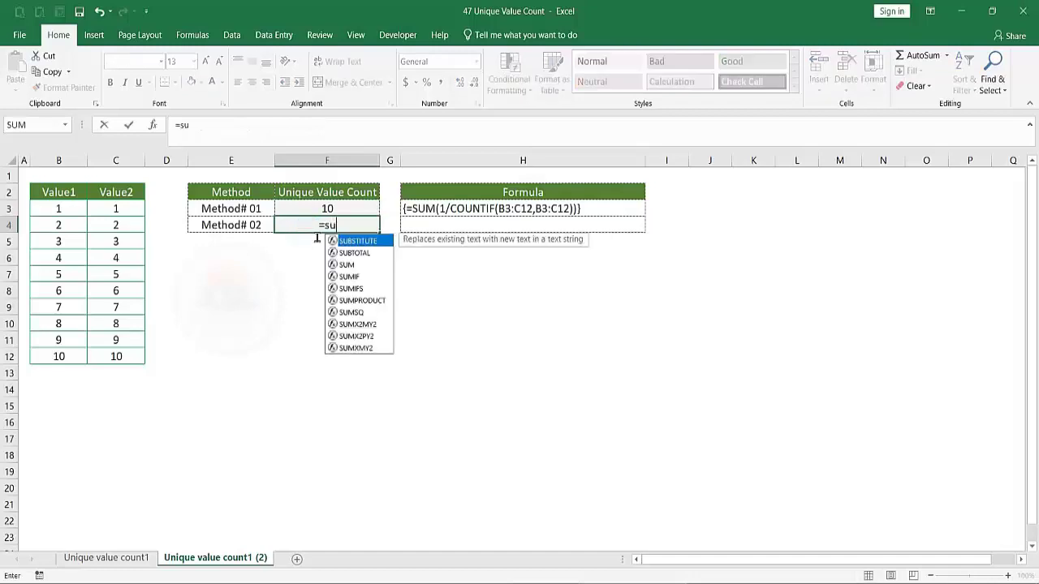
text(m)
key(Down)
key(Down)
key(Down)
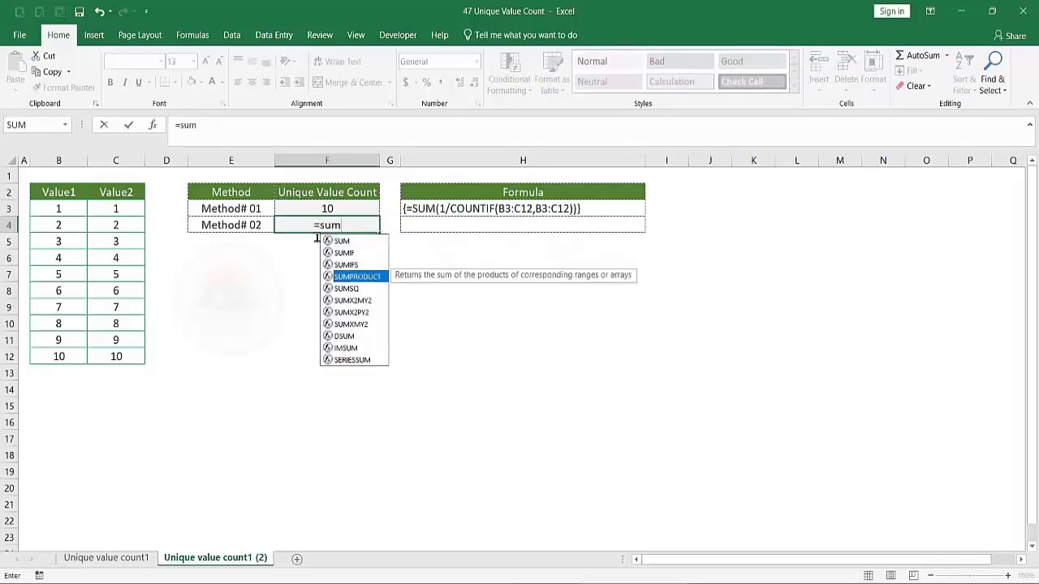
key(Tab)
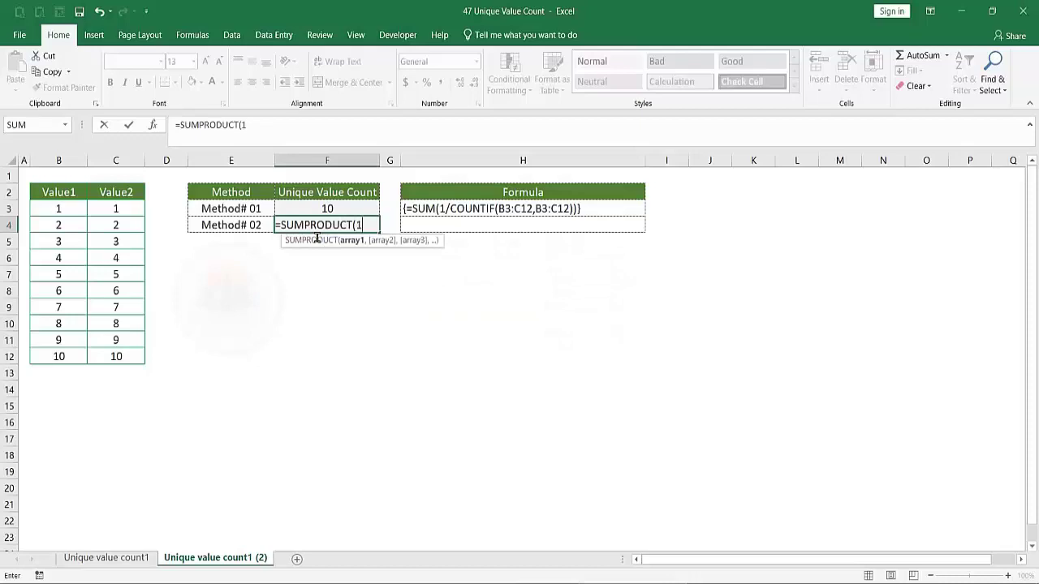
text(/c)
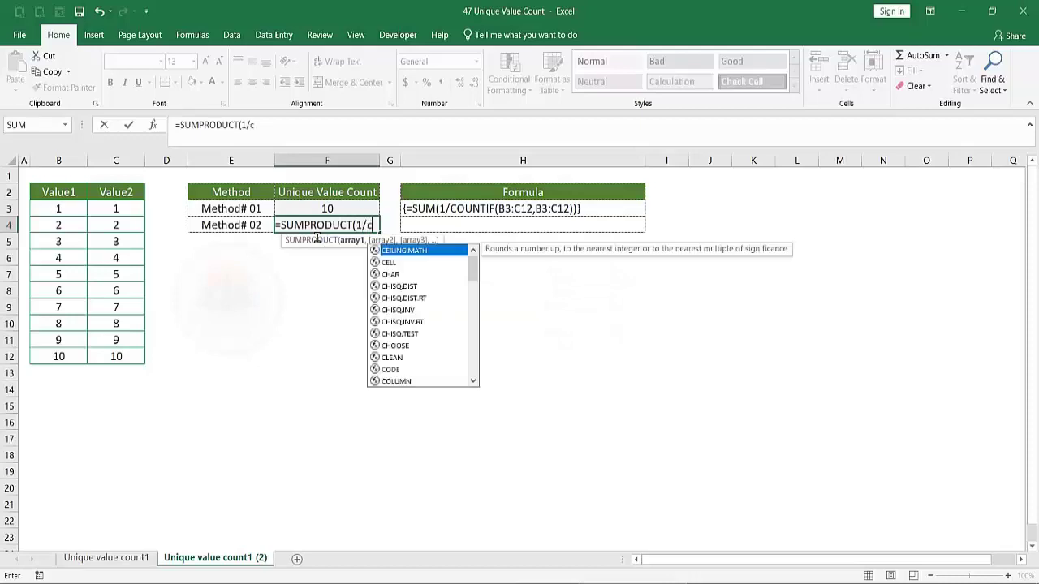
text(ou)
key(Down)
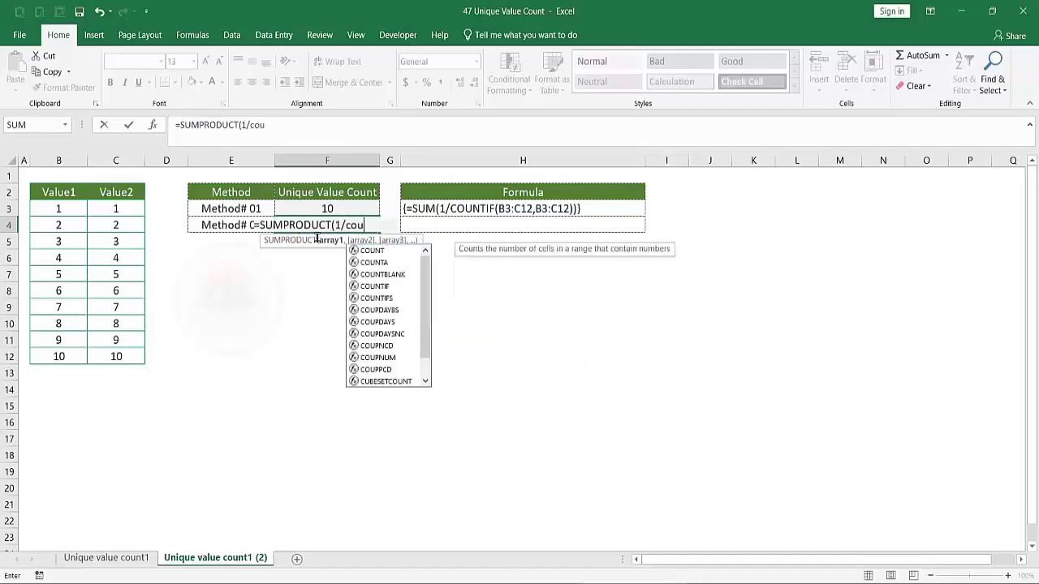
key(Down)
key(Down)
key(Tab)
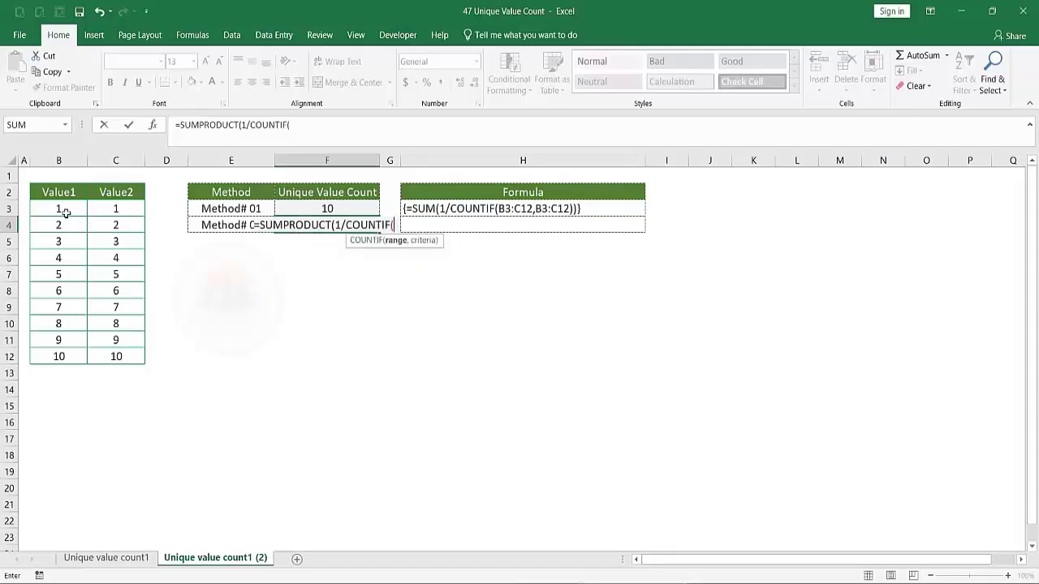
Use B3:C12 as COUNTIF's range and criteria and commit, giving 10.
drag(65, 211, 137, 363)
text(,)
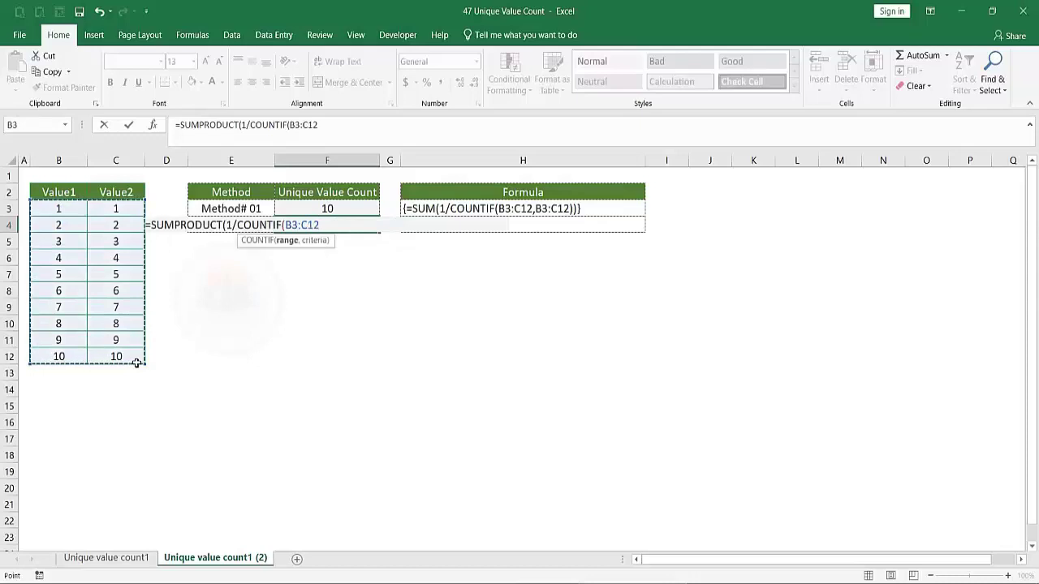
drag(64, 210, 136, 360)
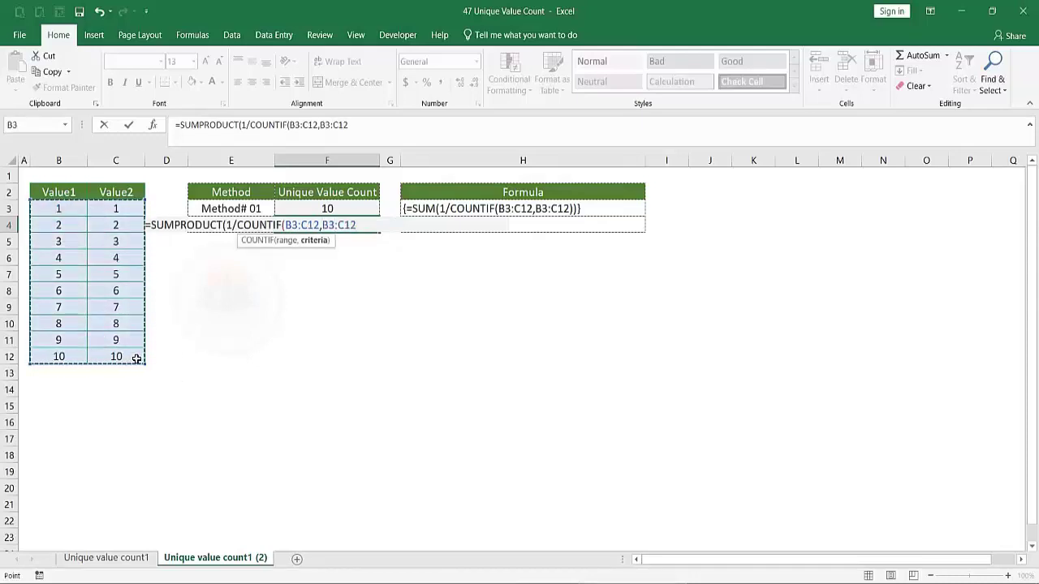
text()))
key(Return)
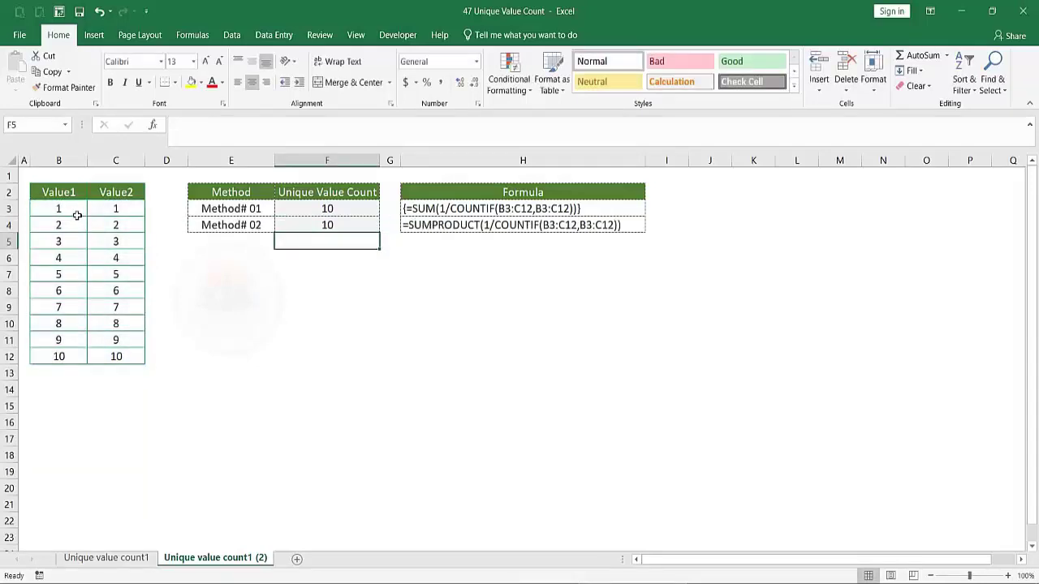
drag(76, 212, 95, 208)
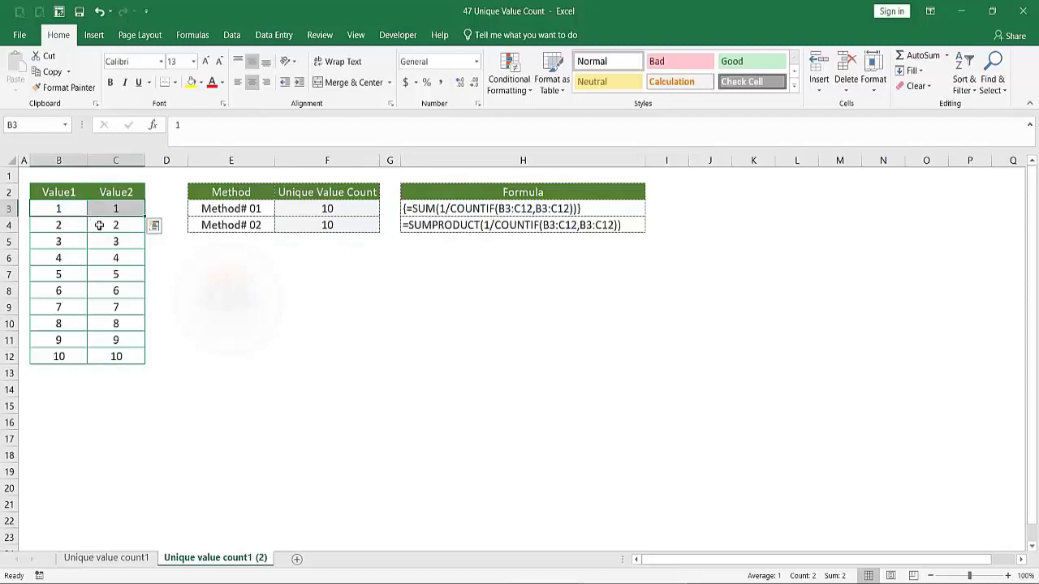
Enter 11 and 12 in C3:C4 and fill the series down to C12 (11–20).
click(75, 362)
click(116, 211)
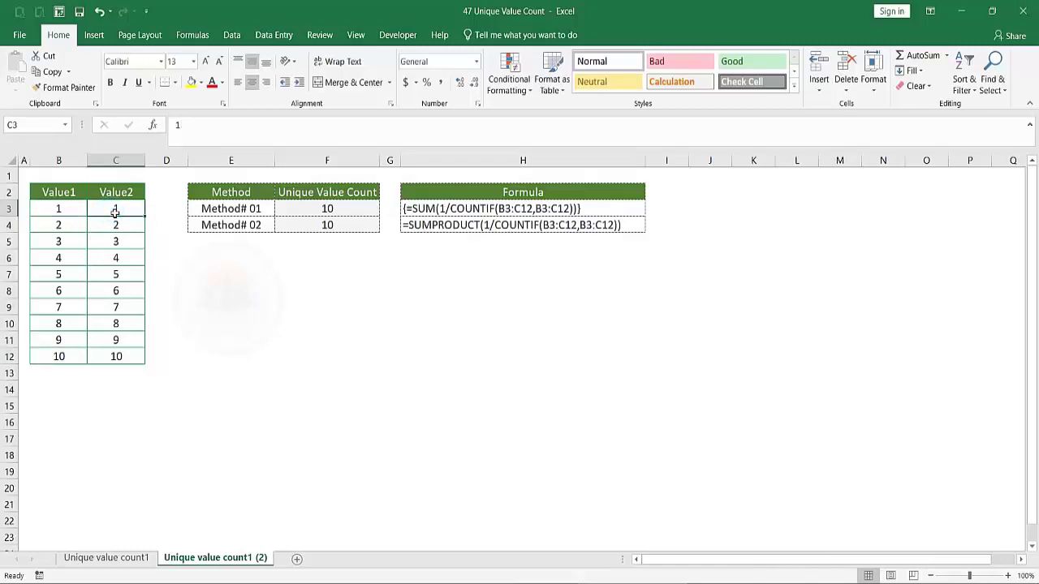
text(11)
key(Return)
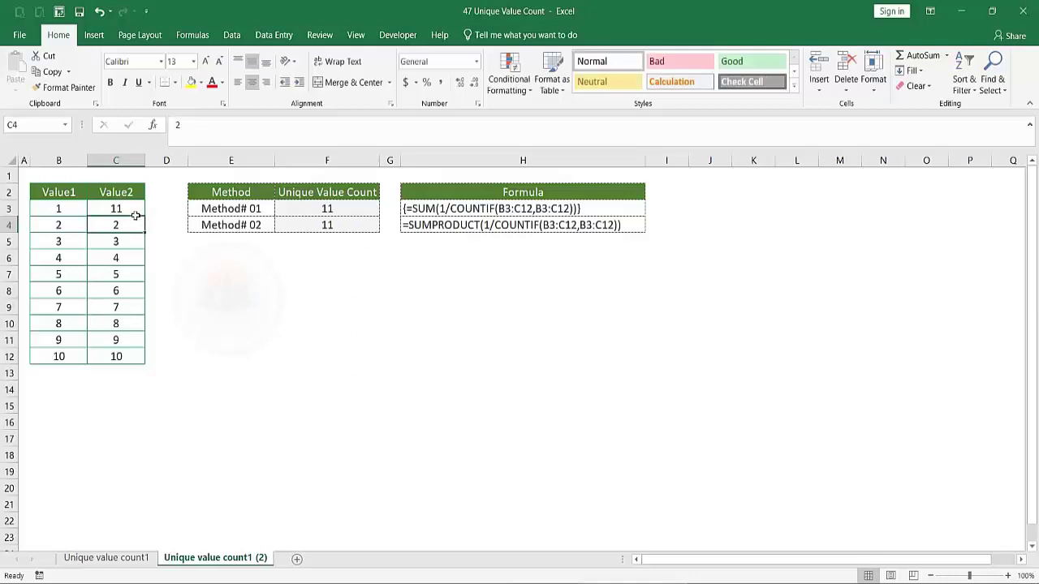
text(1)
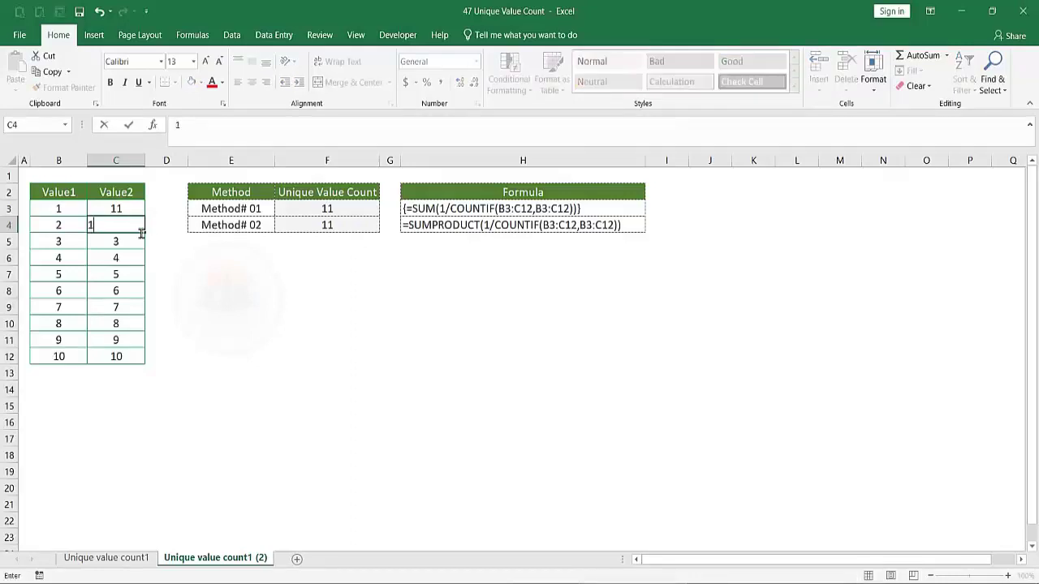
text(2)
key(Return)
drag(134, 212, 145, 359)
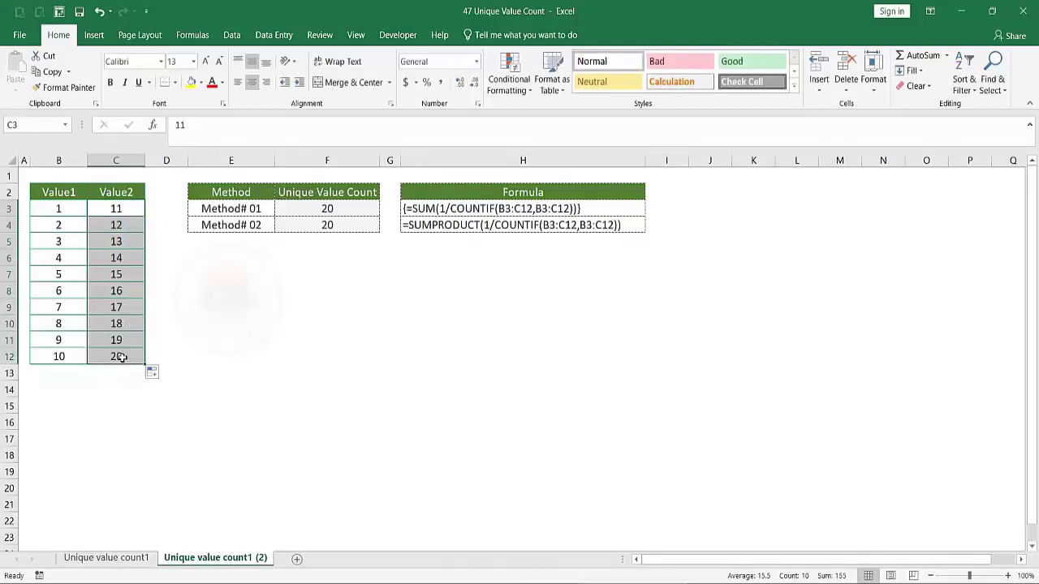
click(130, 357)
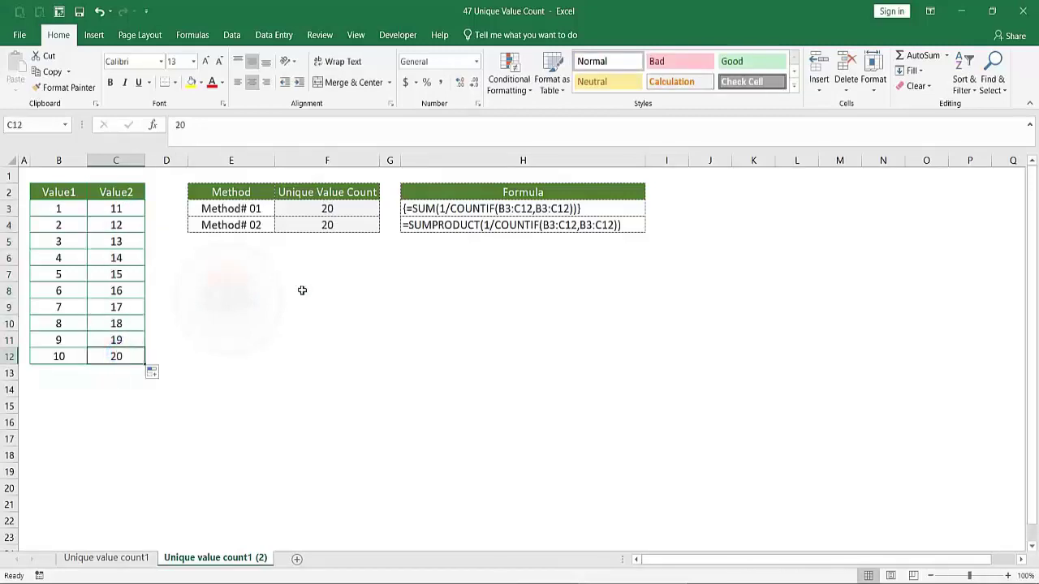